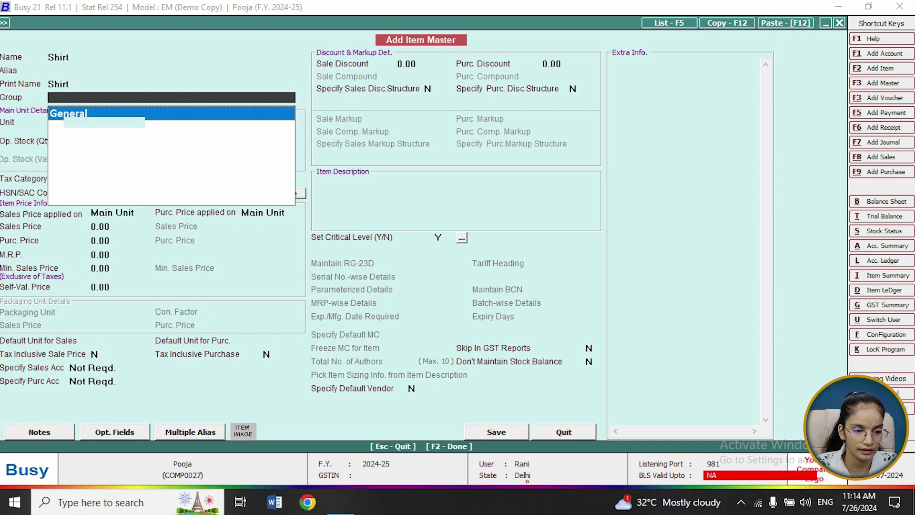
Step: Set the Shirt item's unit to Pcs. and proceed with saving it without an HSN/SAC code
type("Pc")
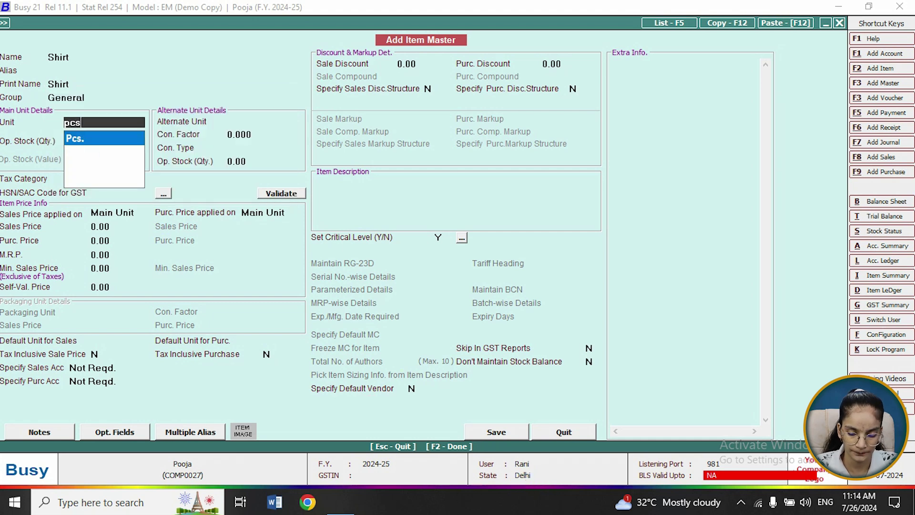
key("Return")
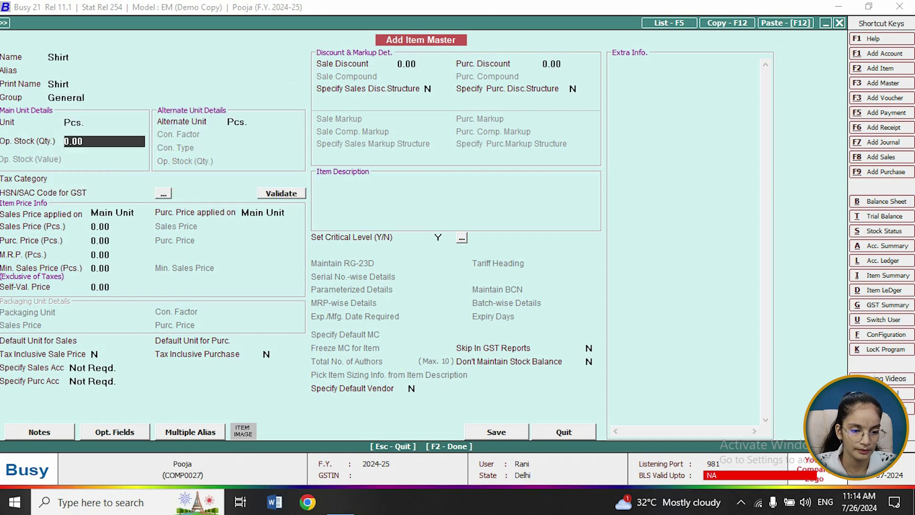
key("F2")
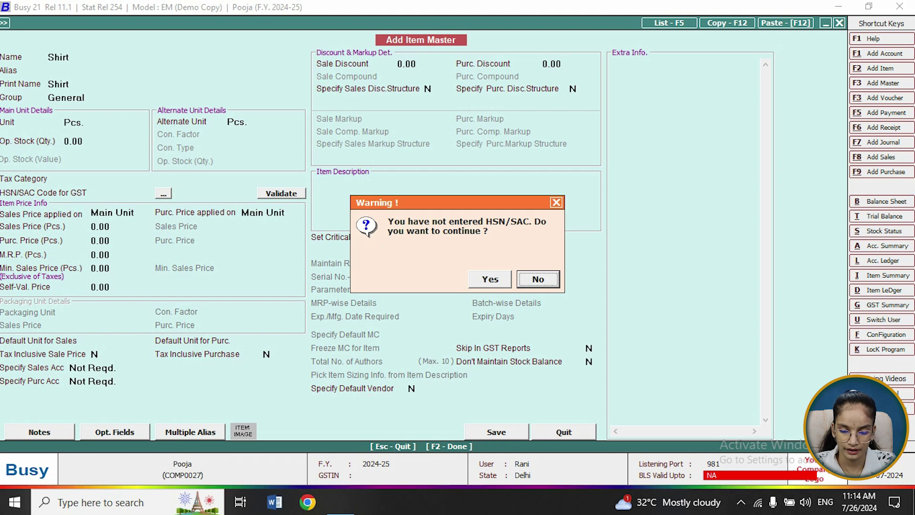
key("Left")
key("Return")
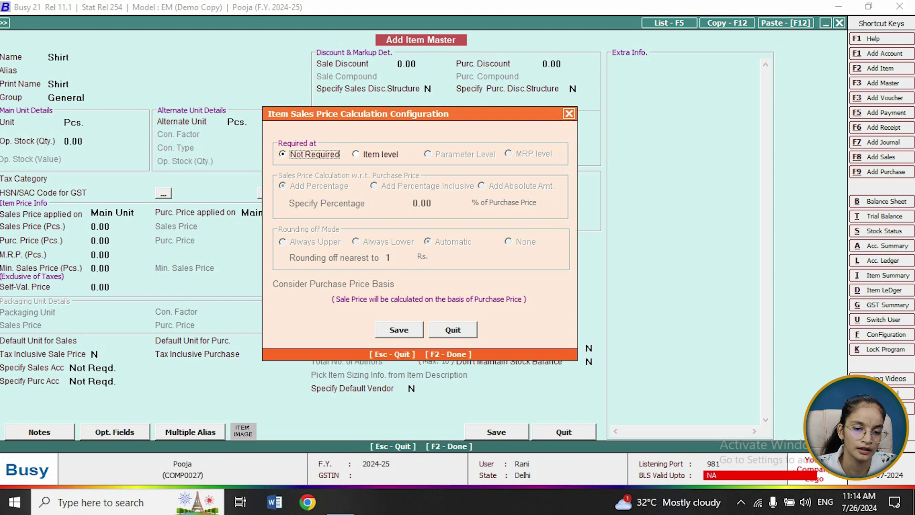
Step: Configure item-level sales price calculation to add an absolute amount of 50 to the purchase price, and save the Shirt item
left_click(355, 154)
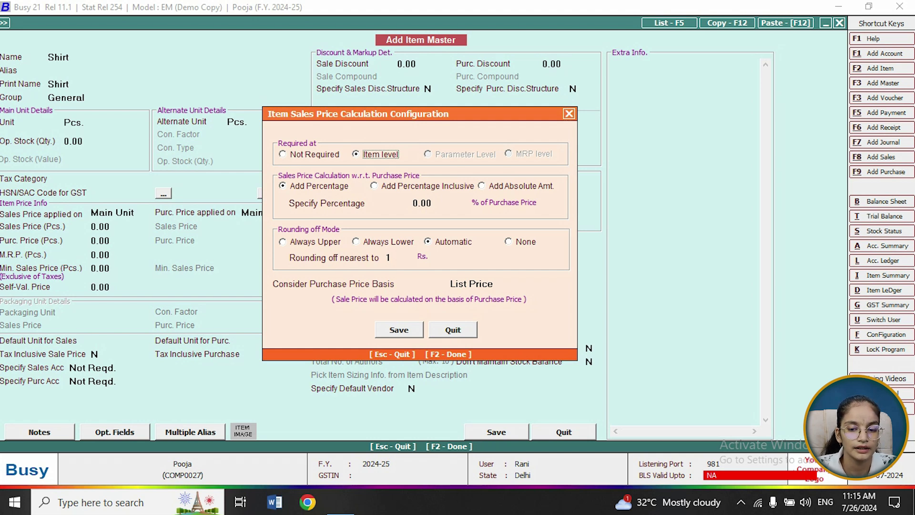
left_click(483, 186)
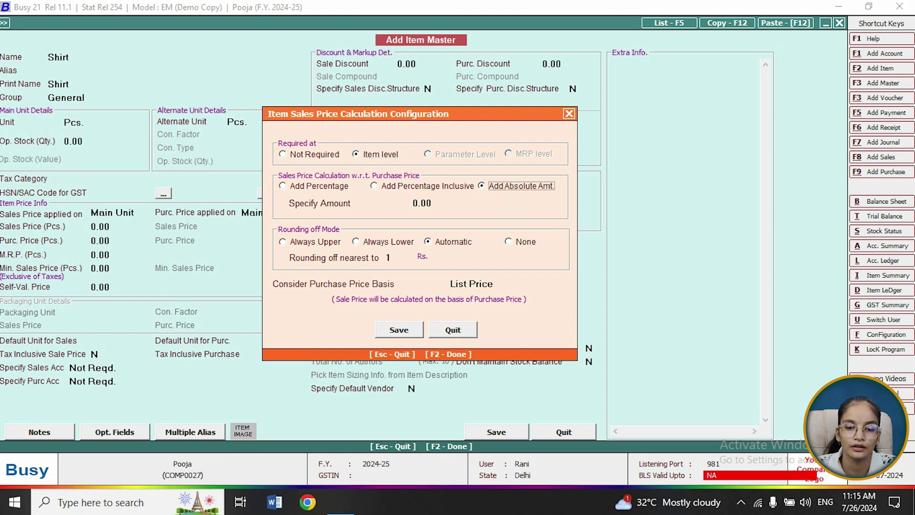
key("Return")
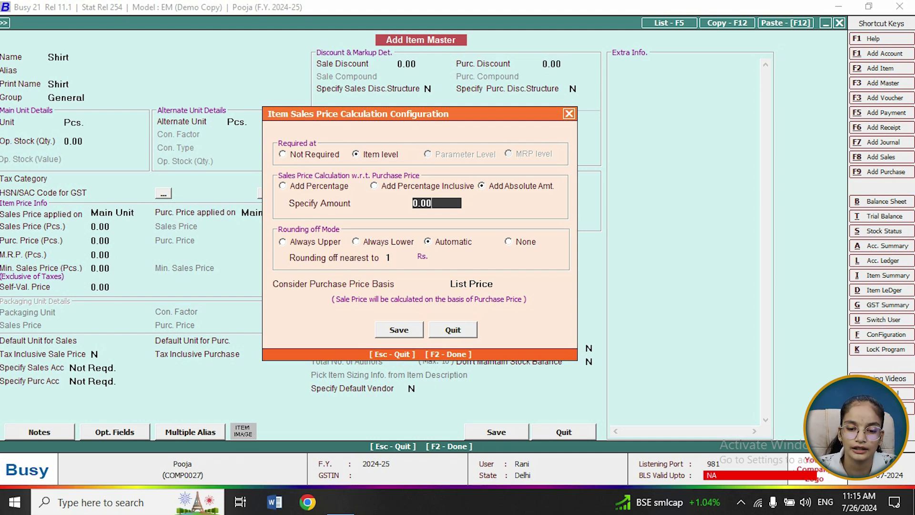
key("BackSpace")
key("BackSpace")
key("BackSpace")
key("BackSpace")
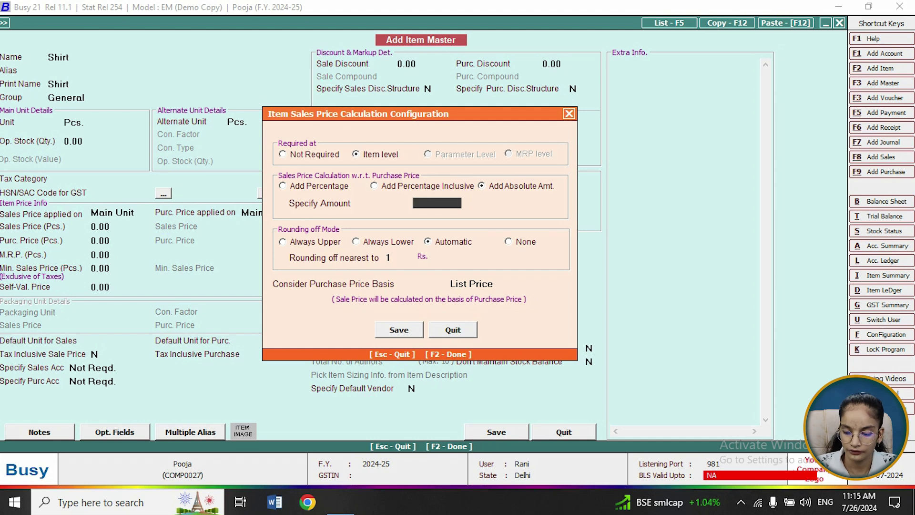
type("50")
key("Return")
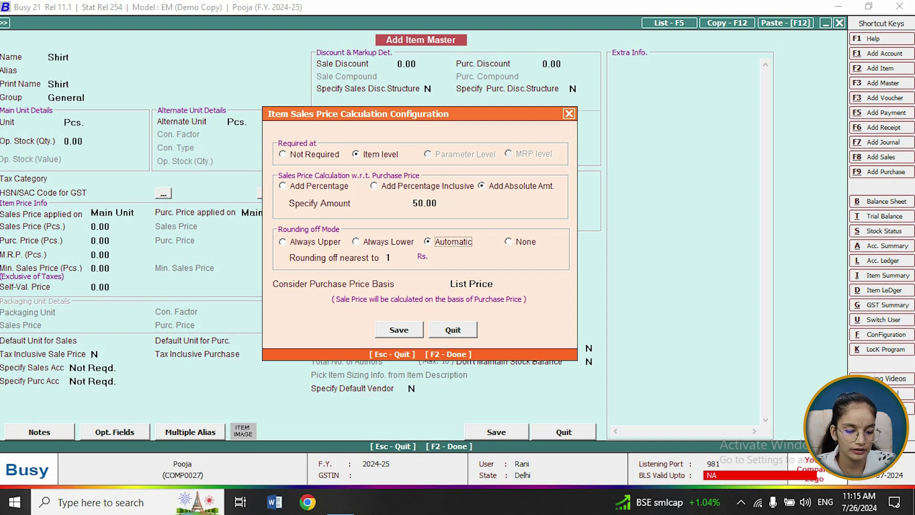
key("F2")
key("F2")
key("Return")
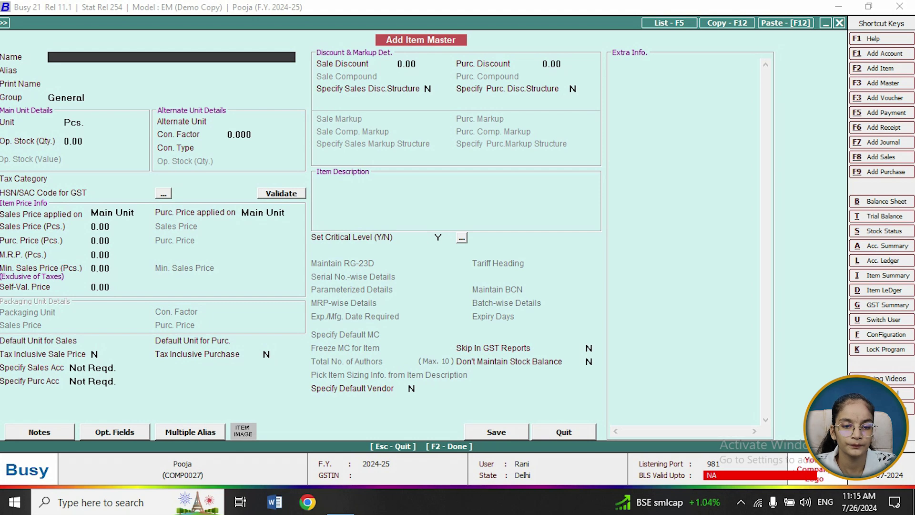
Step: Leave the item master and start a new purchase voucher dated 01-04-2024 with voucher number 5
key("Escape")
key("Right")
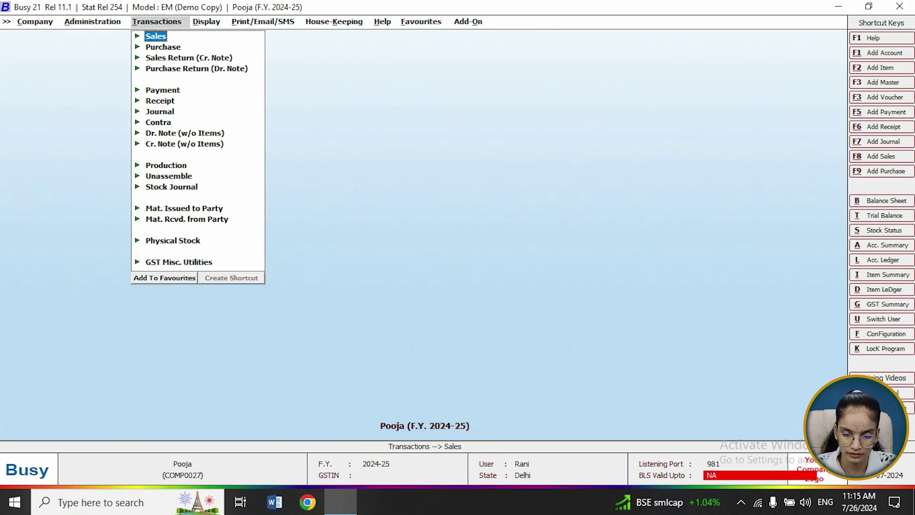
key("Down")
key("Return")
key("Return")
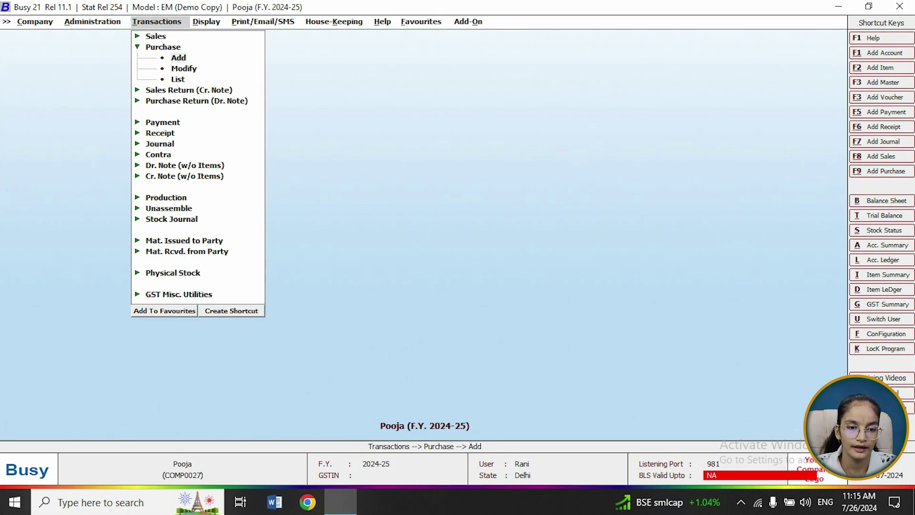
key("Return")
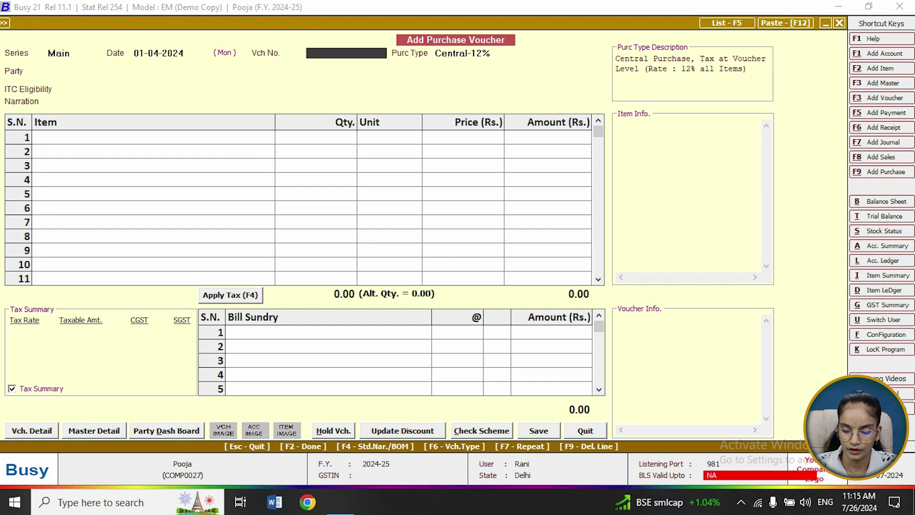
key("Return")
key("Return")
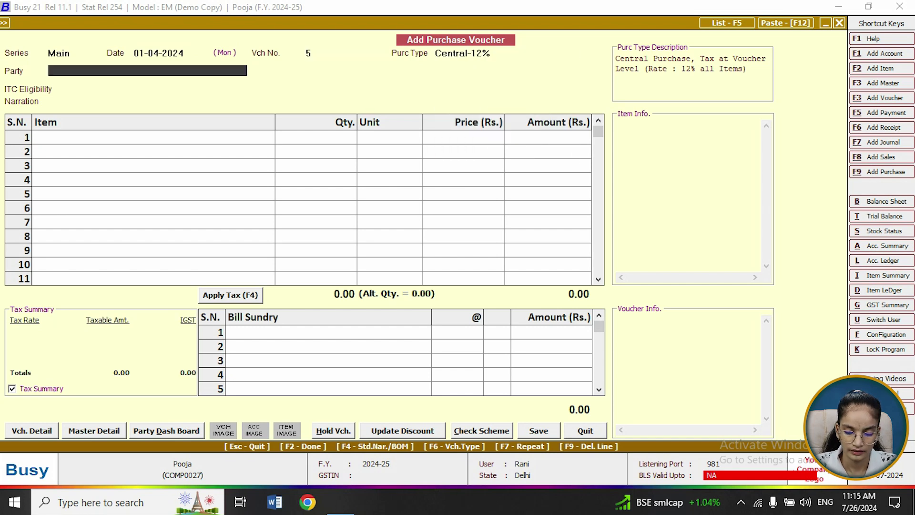
Step: Set Busy Infotech Pvt. Ltd. as the purchase voucher's party and accept entering a tax invoice for an unregistered party
key("Down")
key("Up")
key("Return")
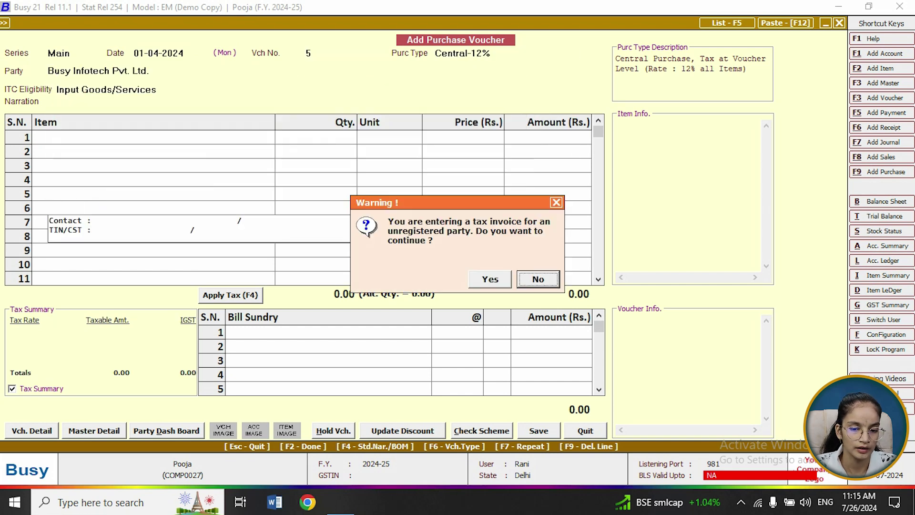
key("Left")
key("Return")
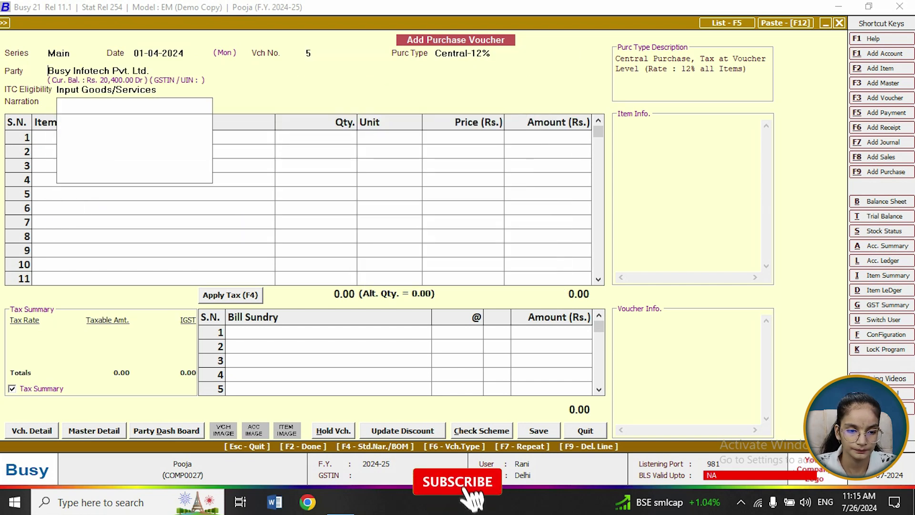
key("Left")
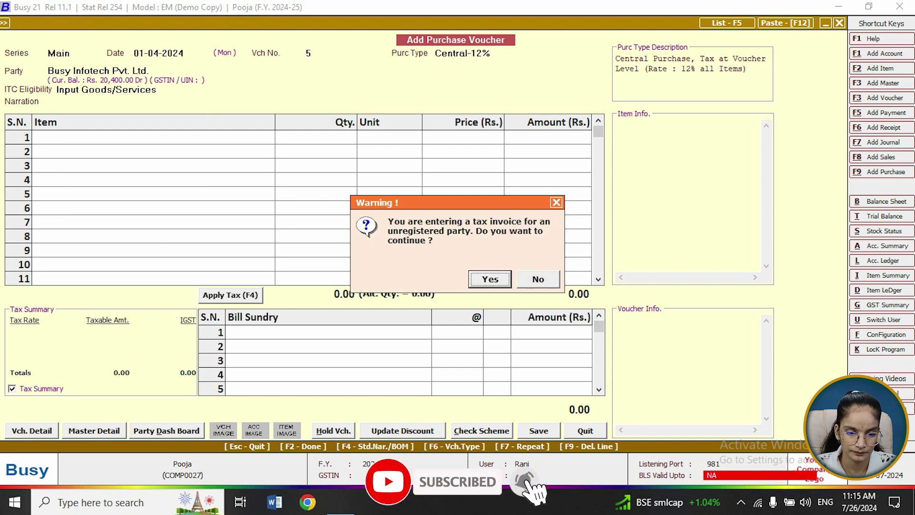
key("Return")
key("Left")
key("Return")
Step: Enter Shirt as the first purchase item with a quantity of 10 Pcs. at a price of 400
key("Return")
key("Return")
key("Return")
key("Down")
key("Down")
key("Down")
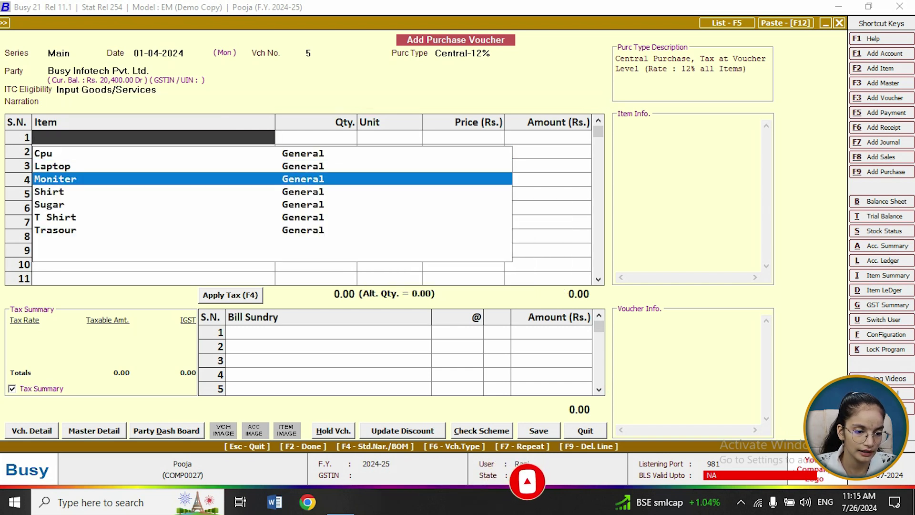
key("Return")
type("10")
key("Return")
key("Return")
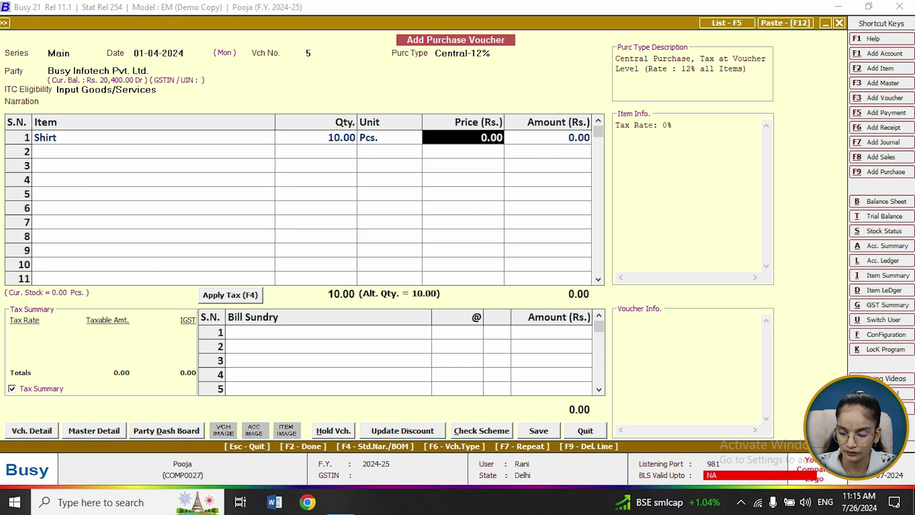
type("400")
key("Return")
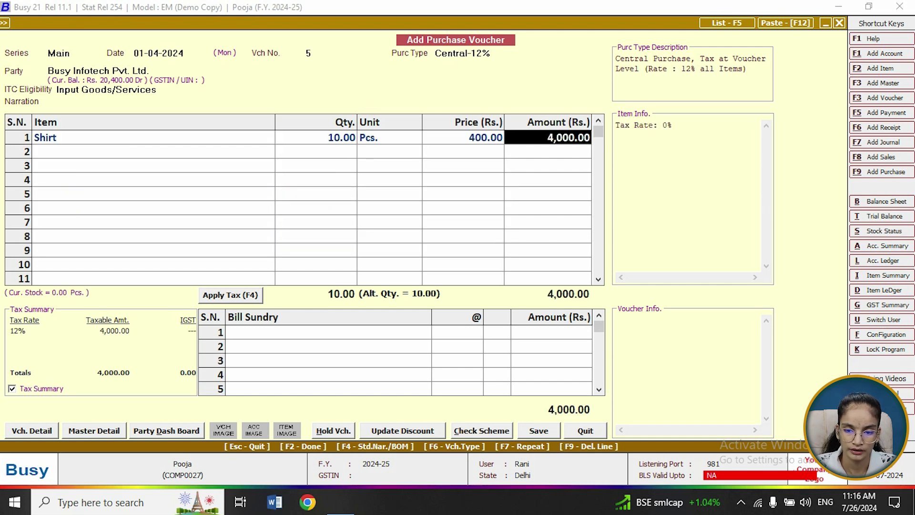
Step: Save the purchase voucher as a central transaction, keeping the default GST bill details and leaving the transport details blank
key("Return")
key("Return")
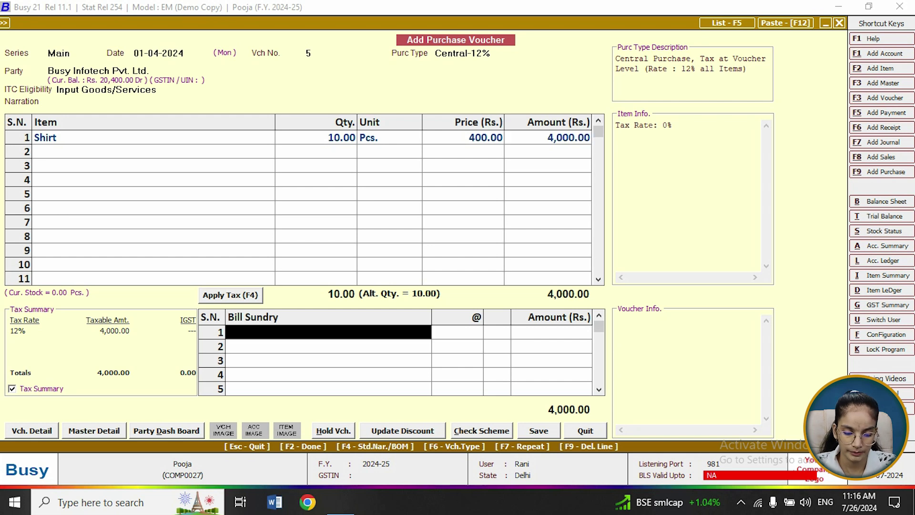
key("Return")
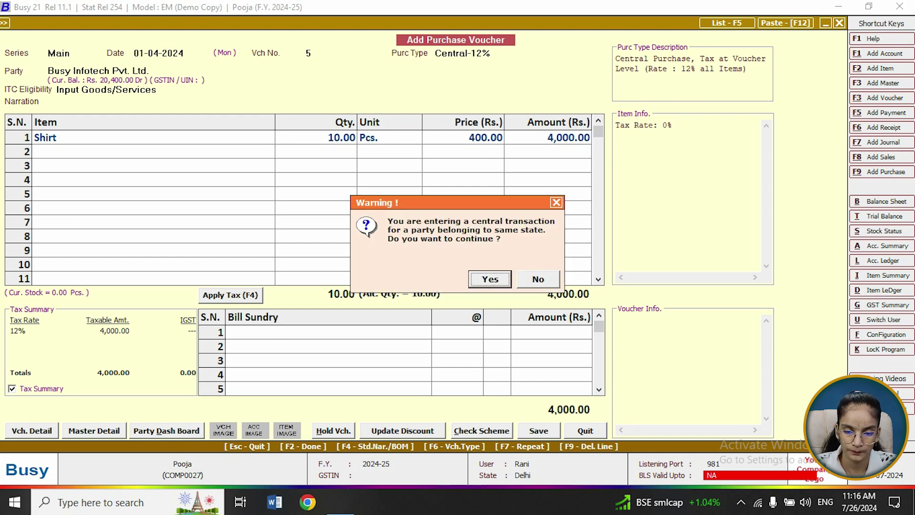
key("Return")
key("Return")
key("Left")
key("Return")
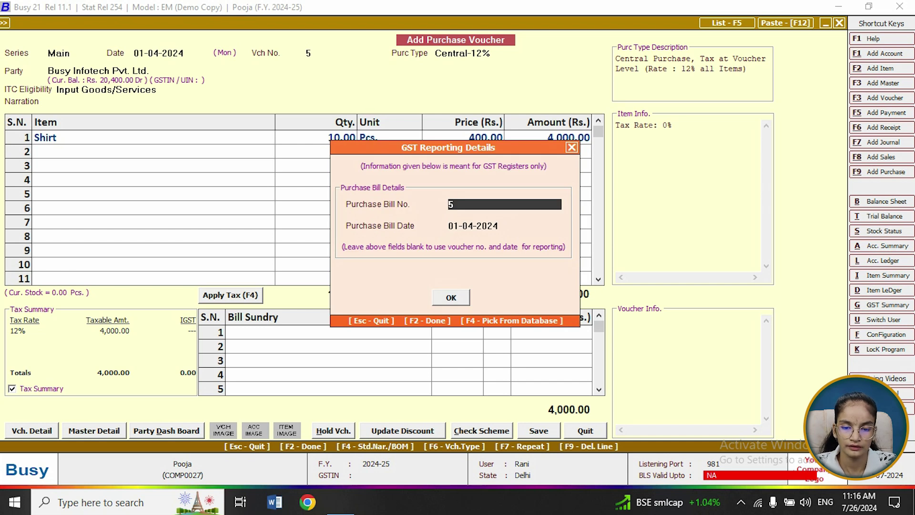
key("F2")
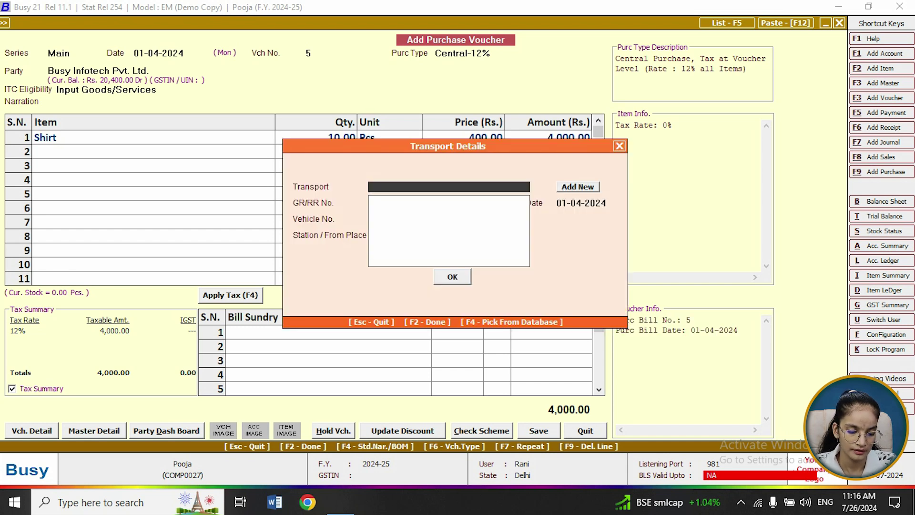
key("F2")
key("Return")
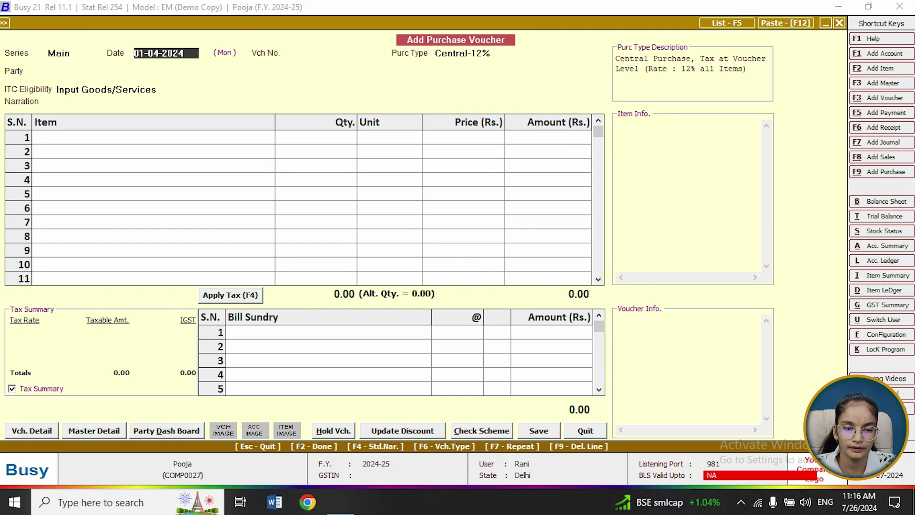
Step: Leave purchase entry and start a new sales voucher, keeping the default date and voucher number
key("Escape")
key("Return")
key("Up")
key("Up")
key("Right")
key("Down")
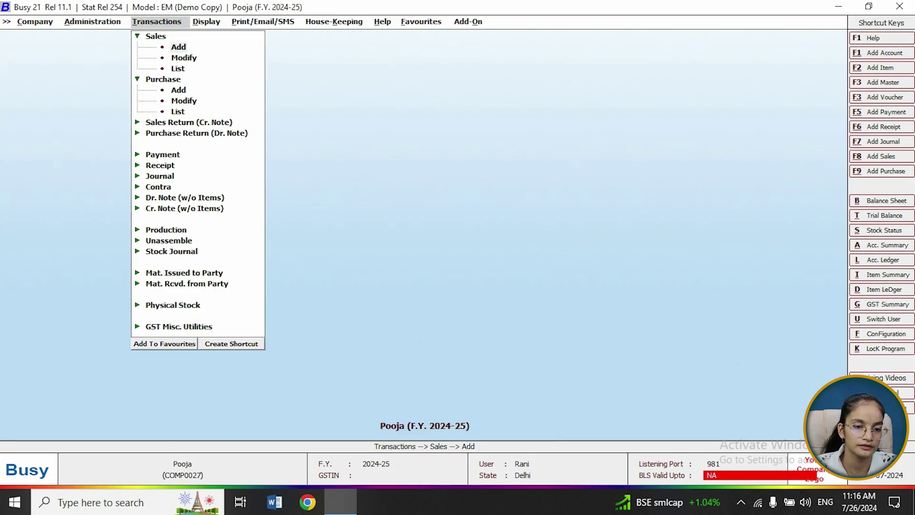
key("Return")
key("Return")
key("Return")
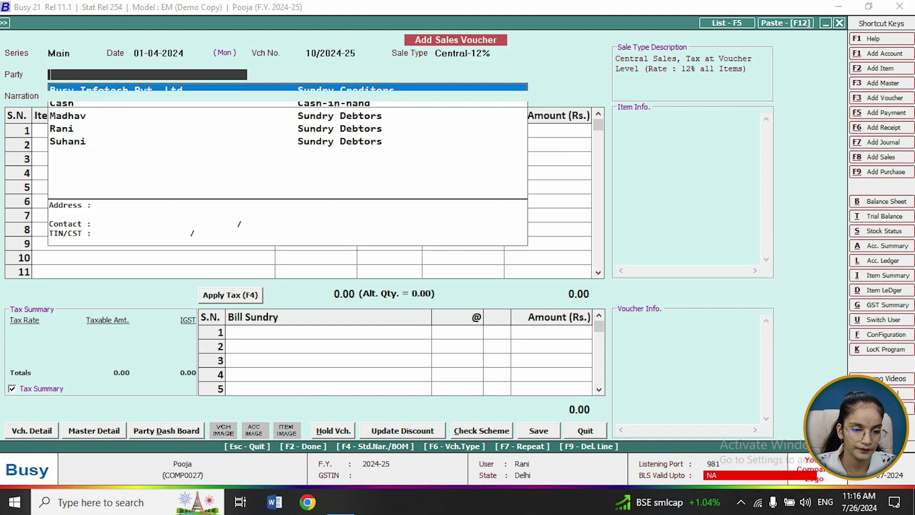
Step: Set Busy Infotech Pvt. Ltd. as the sales voucher's party and accept continuing with that party
key("Return")
key("Left")
key("Return")
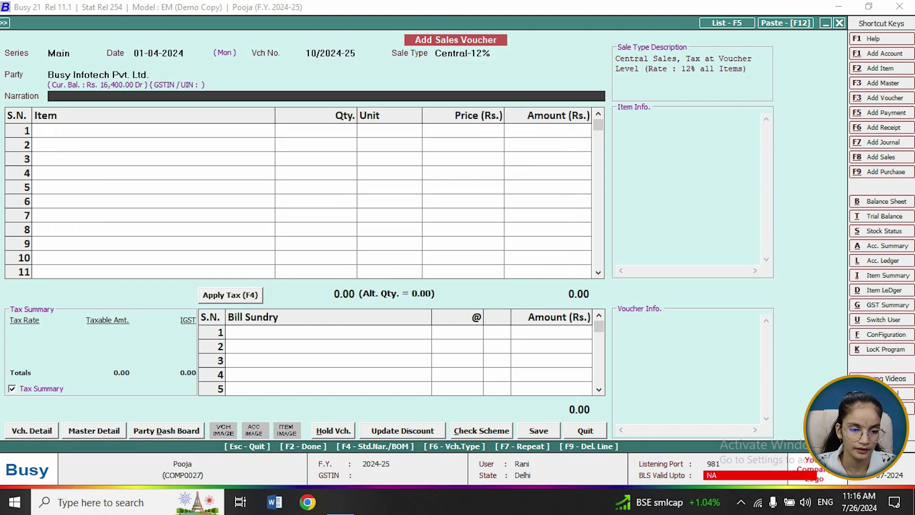
Step: Enter Shirt as the first sales item with a quantity of 10 Pcs., keeping the automatically calculated price
key("Return")
key("Down")
key("Down")
key("Down")
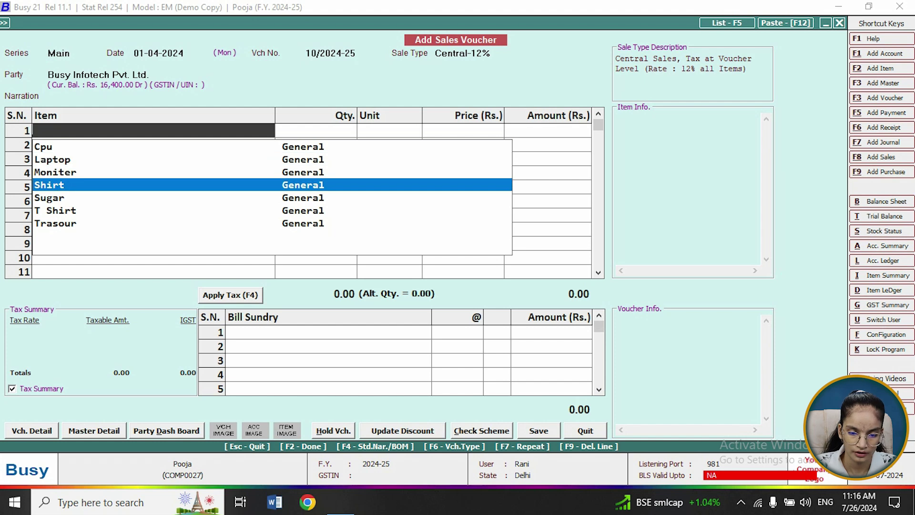
key("Return")
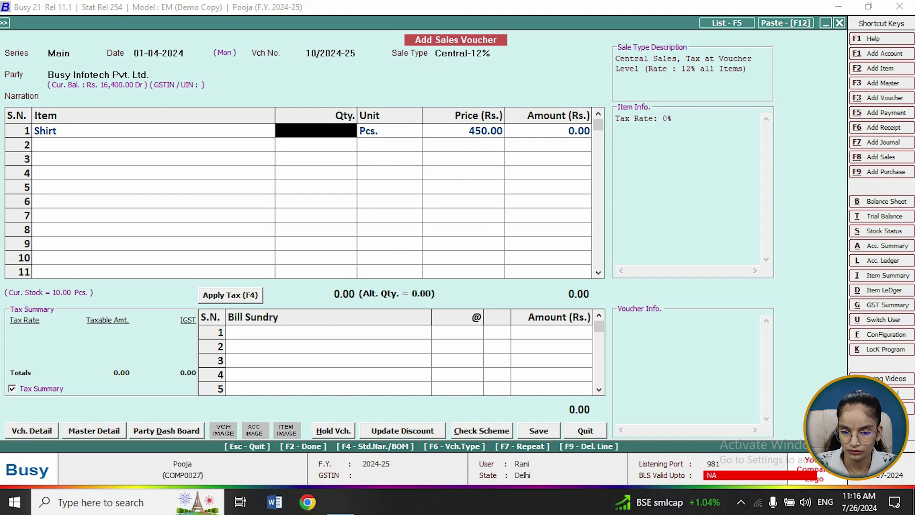
type("10")
key("Return")
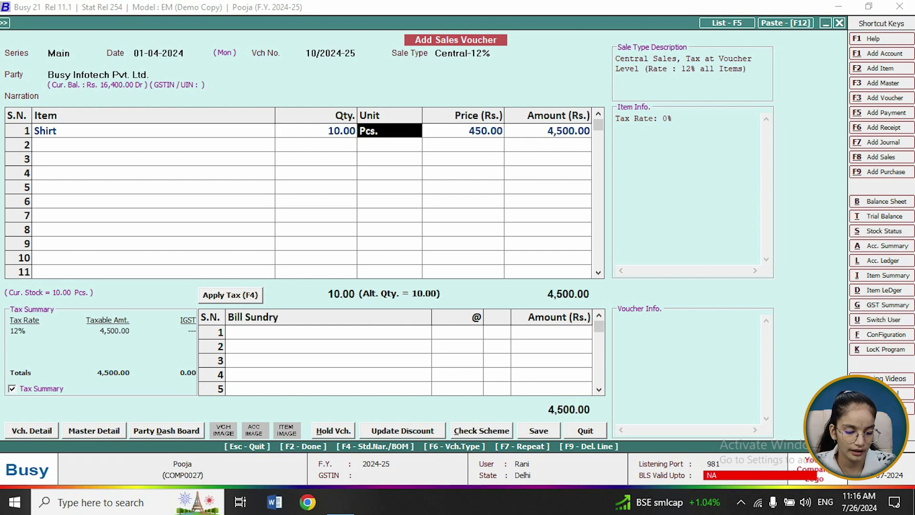
Step: Save the sales voucher as a central transaction, leaving the transport details blank and declining to print the invoice
key("Tab")
key("Return")
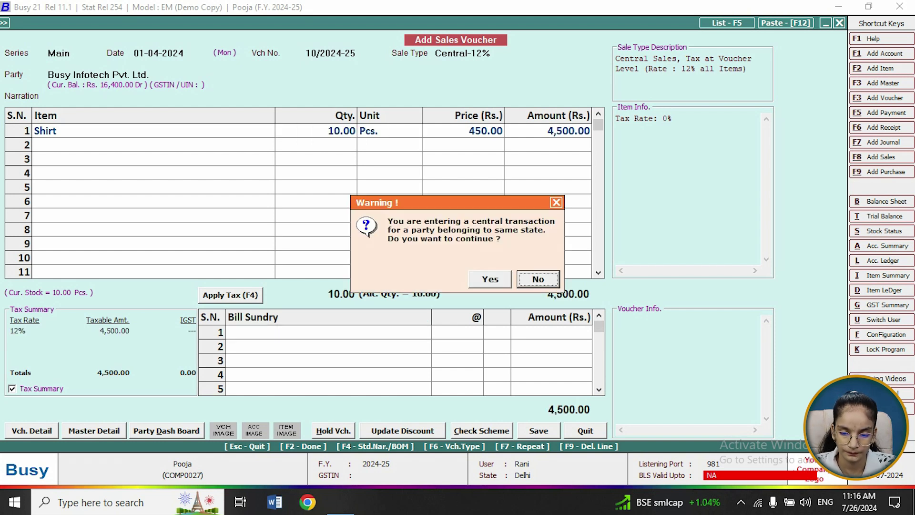
key("Left")
key("Return")
key("Left")
key("Return")
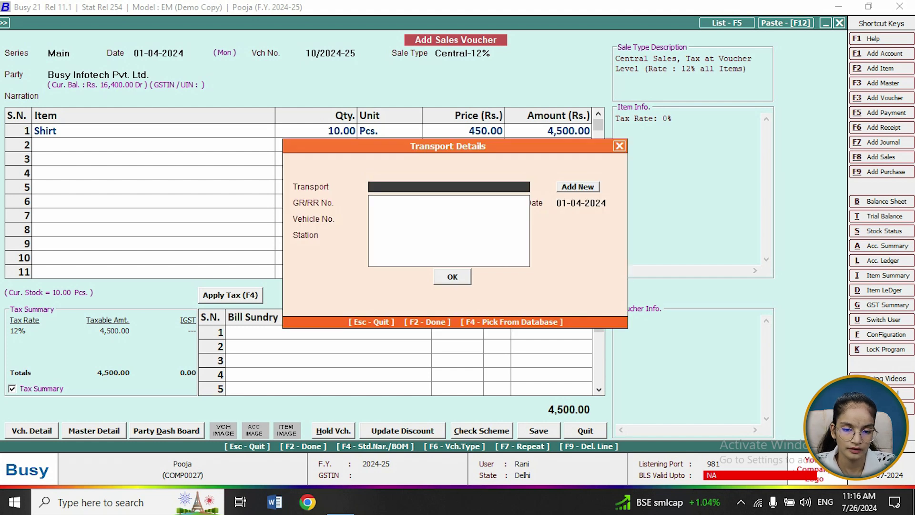
key("F2")
key("Return")
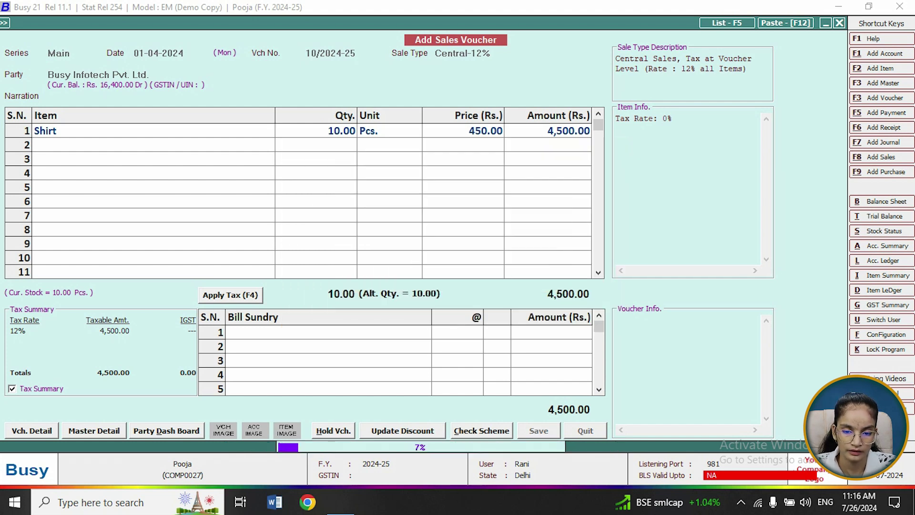
key("Right")
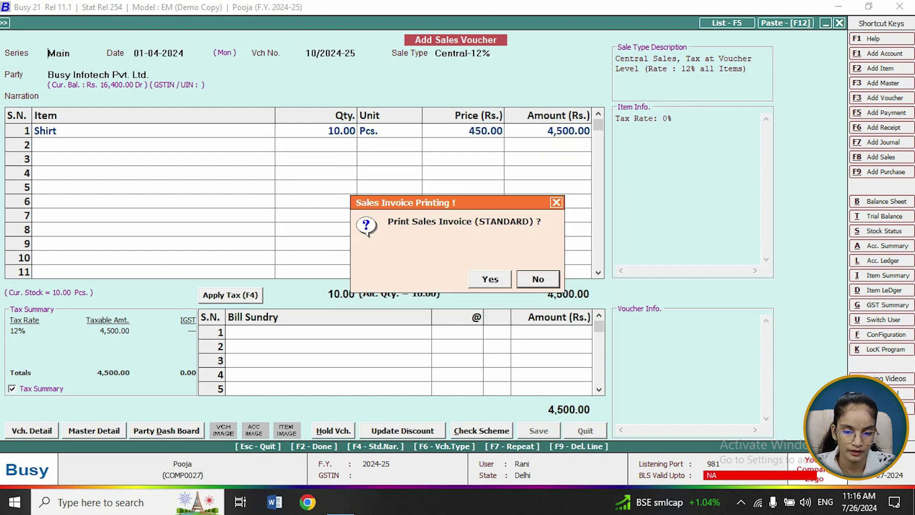
key("Return")
Step: Leave sales entry and start adding a new item master
key("Escape")
key("Return")
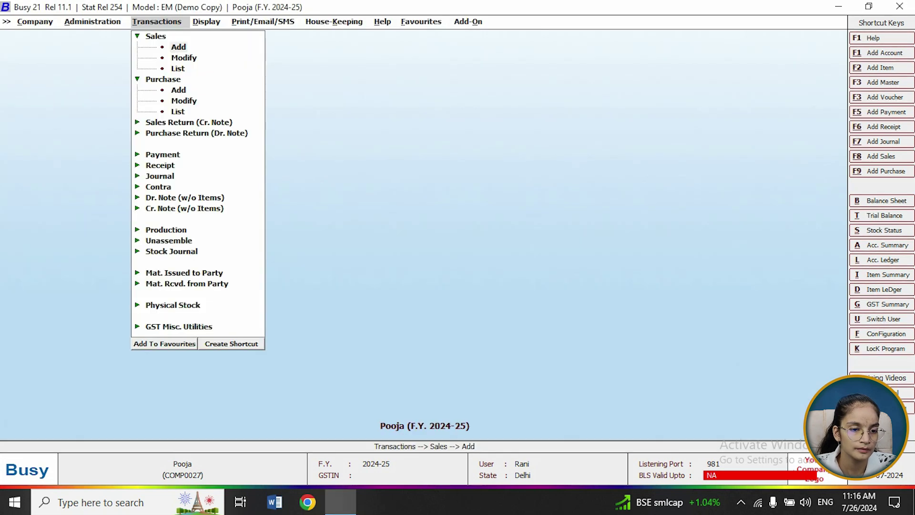
key("Left")
key("Return")
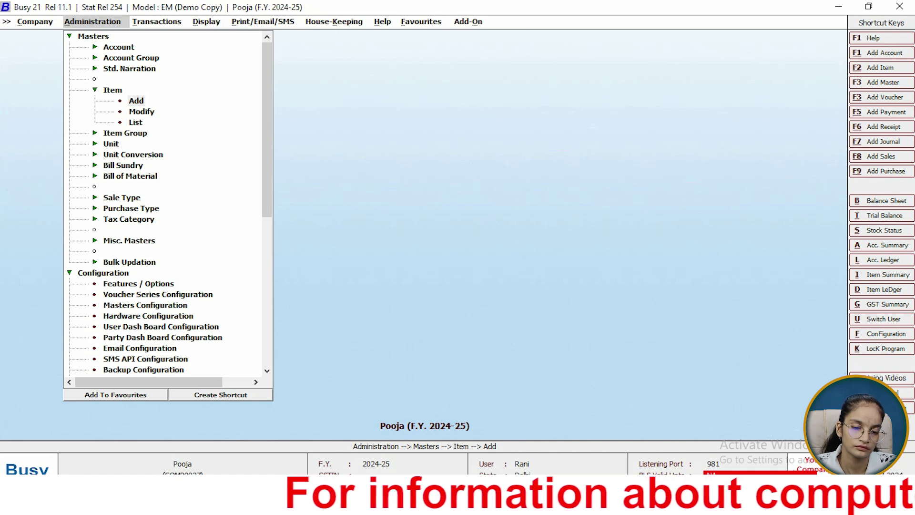
Step: Name the new item Pants, keeping the default print name and General group, and set its main unit to Pcs
type("pants")
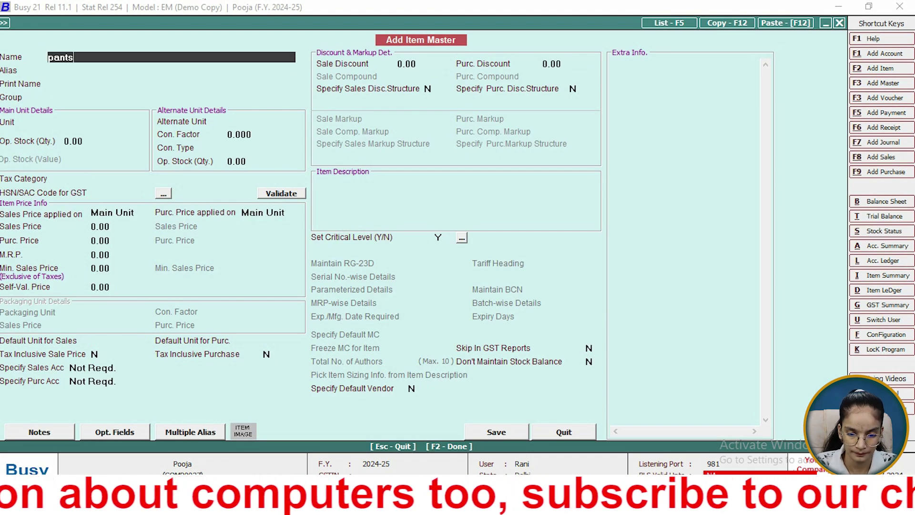
key("Return")
key("Return")
key("Return")
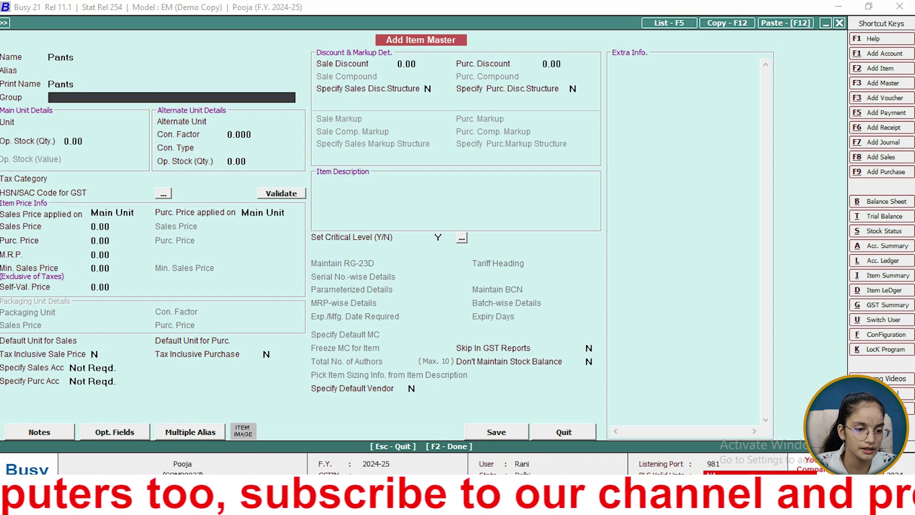
key("Return")
type("pcs")
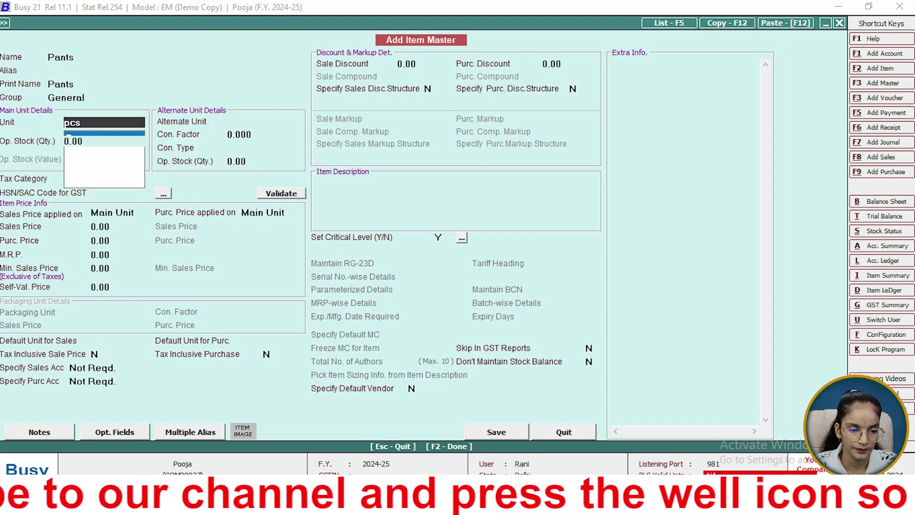
key("Return")
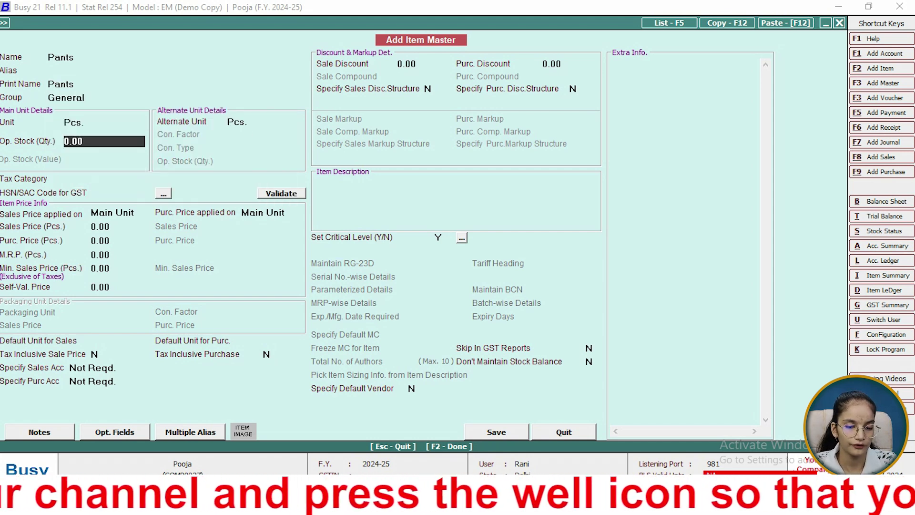
Step: Configure the Pants item's sales price calculation at item level, adding 50% of the purchase price
key("F2")
key("Left")
key("Return")
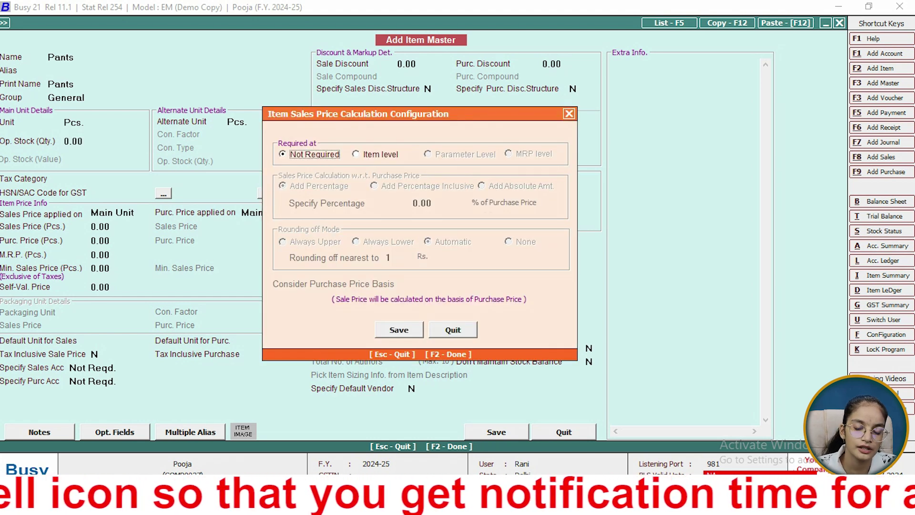
key("Right")
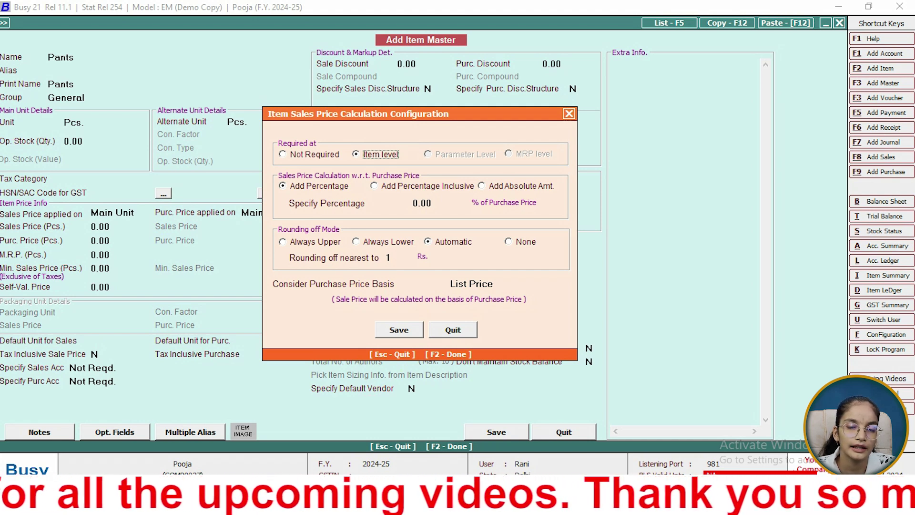
key("Return")
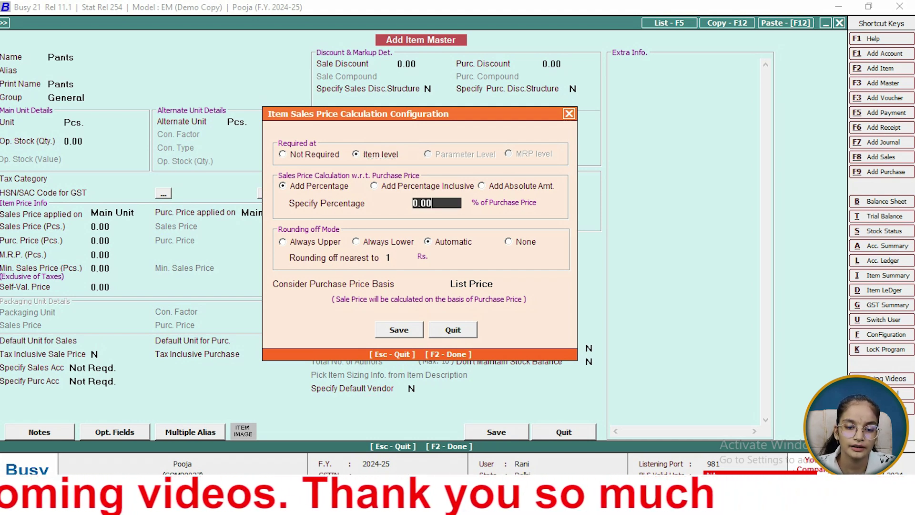
key("BackSpace")
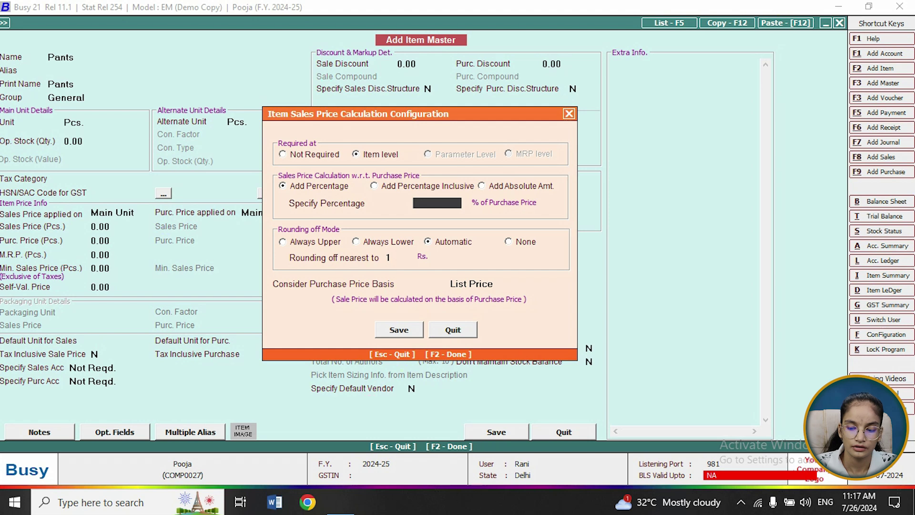
type("50")
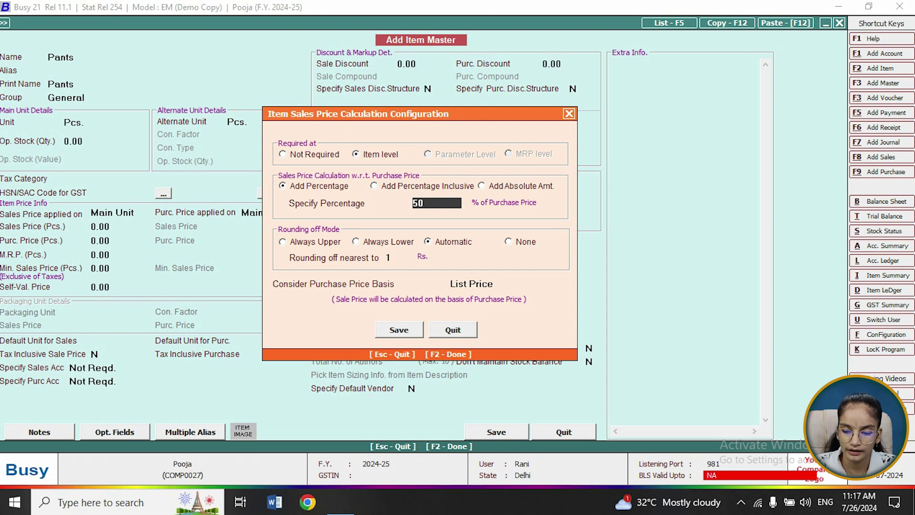
key("Return")
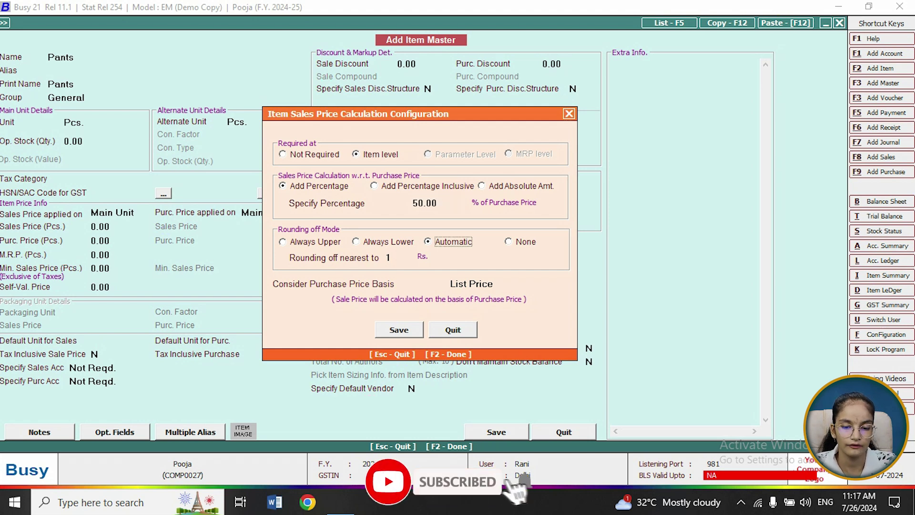
Step: Save the price calculation with automatic rounding, save the Pants item, and leave item creation
key("F2")
key("F2")
key("Return")
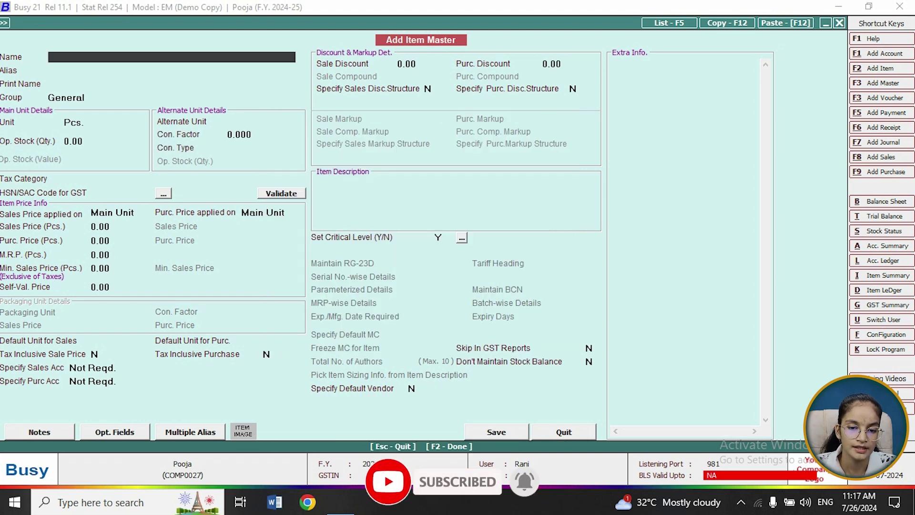
key("Escape")
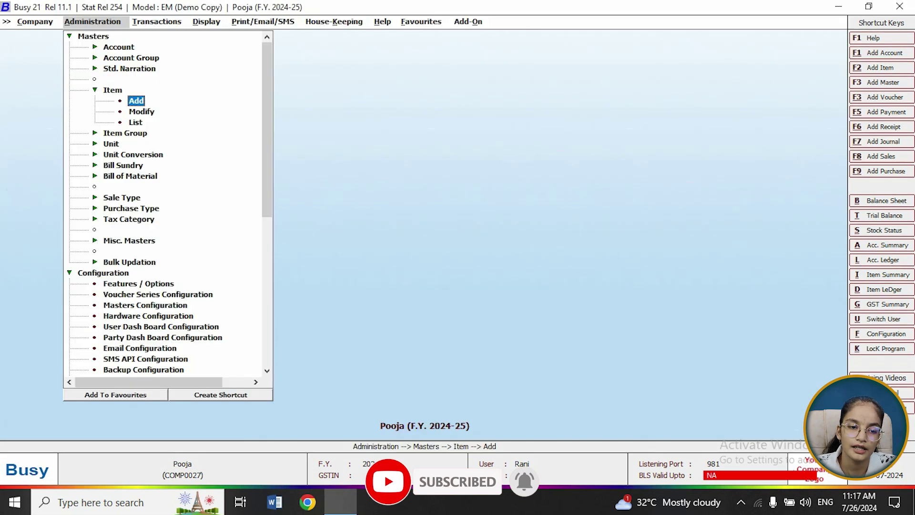
Step: Start a new purchase voucher, keeping the default date and voucher number and the Central-12% purchase type
key("Right")
key("Down")
key("Down")
key("Down")
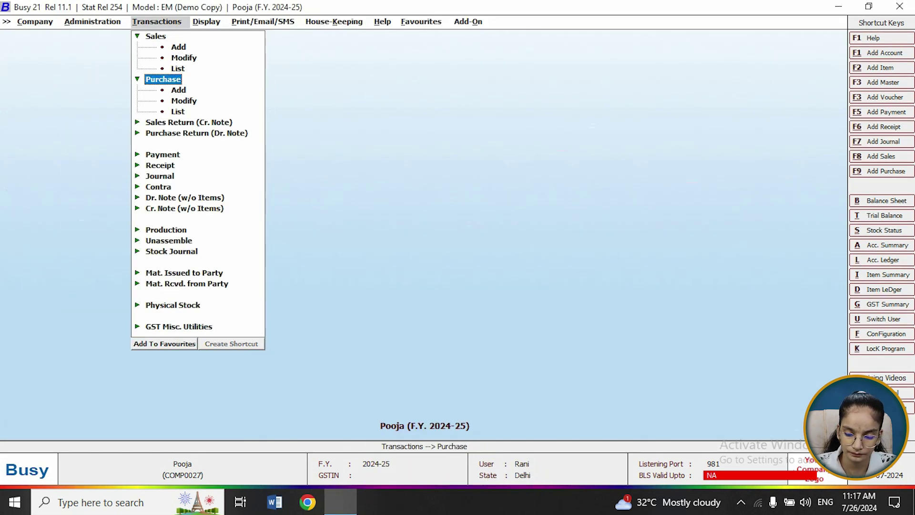
key("Down")
key("Return")
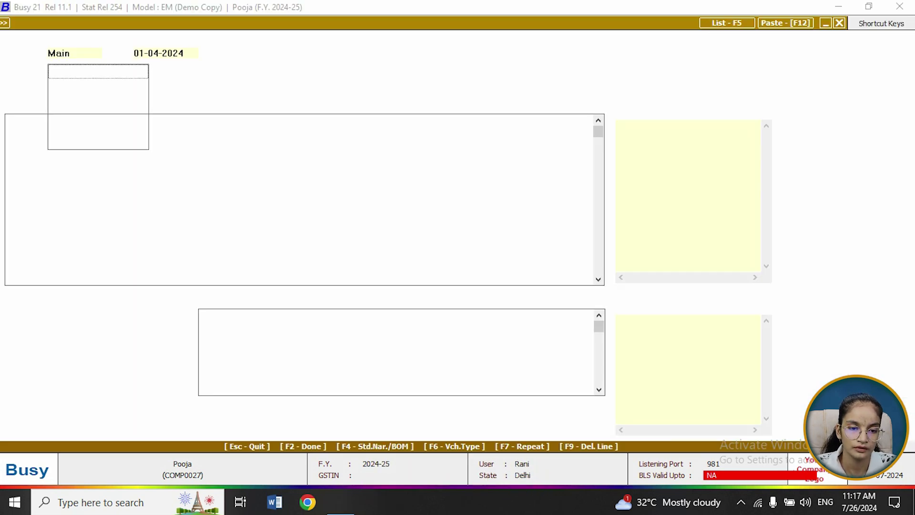
key("Return")
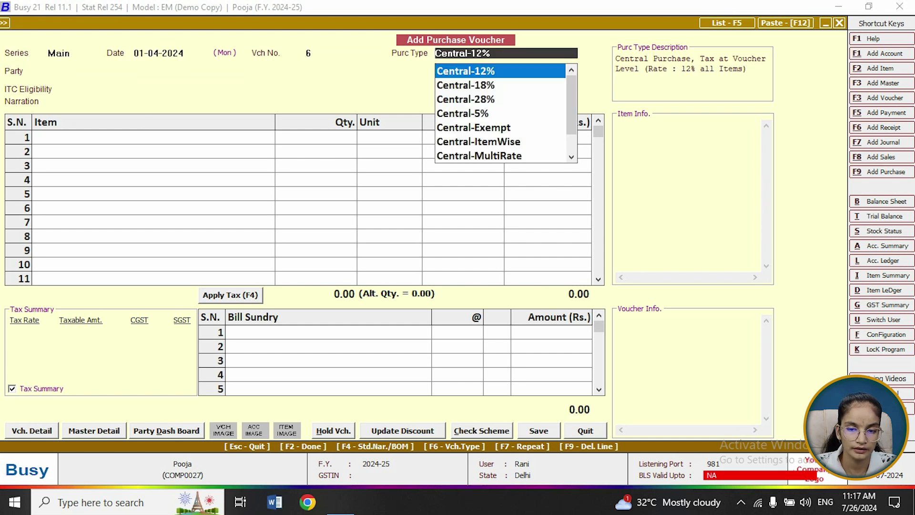
key("Return")
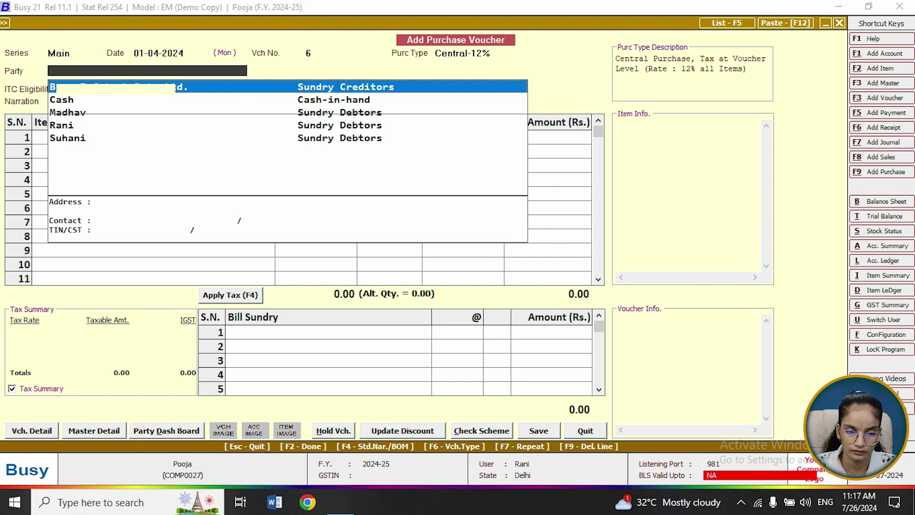
Step: Set Busy Infotech Pvt. Ltd. as the purchase voucher's party, accept continuing, and keep Input Goods/Services as ITC eligibility
key("Return")
key("Left")
key("Return")
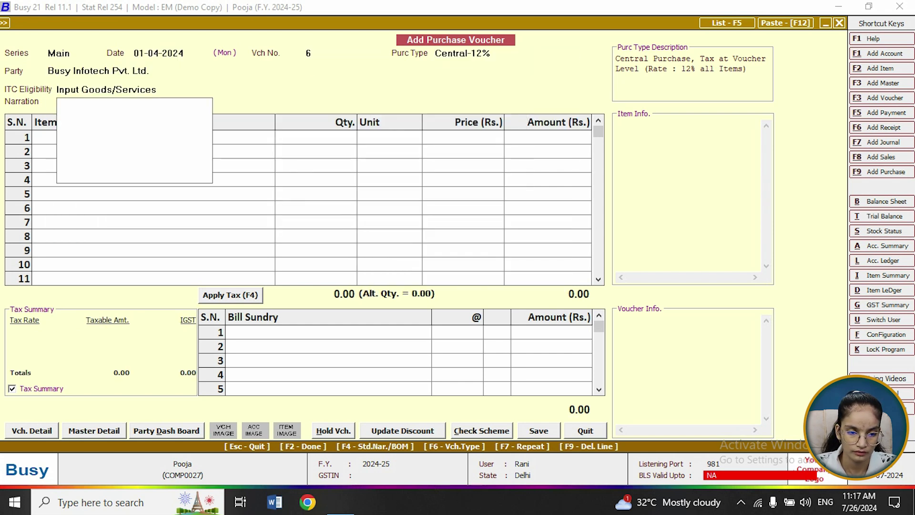
key("Left")
key("Return")
key("Return")
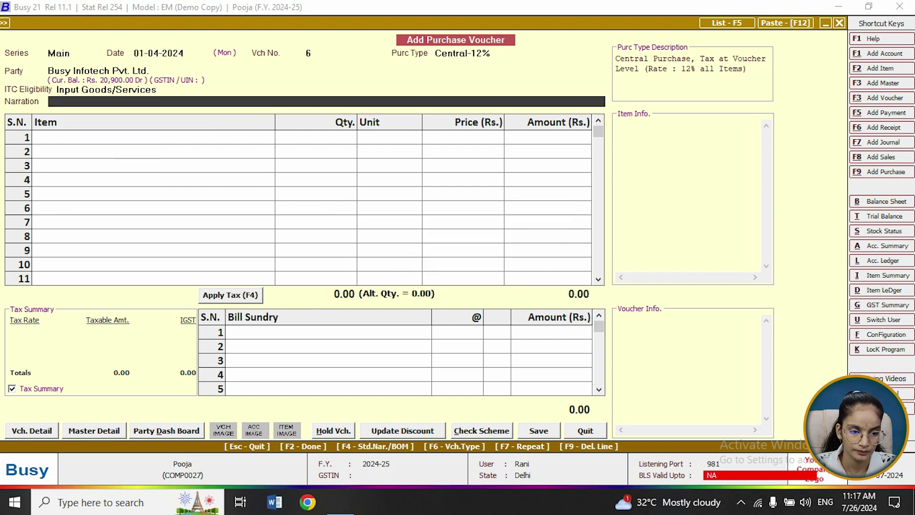
Step: Enter Pants as the first purchase item with a quantity of 10 Pcs. at a price of Rs. 500
key("Return")
key("Down")
key("Down")
key("Down")
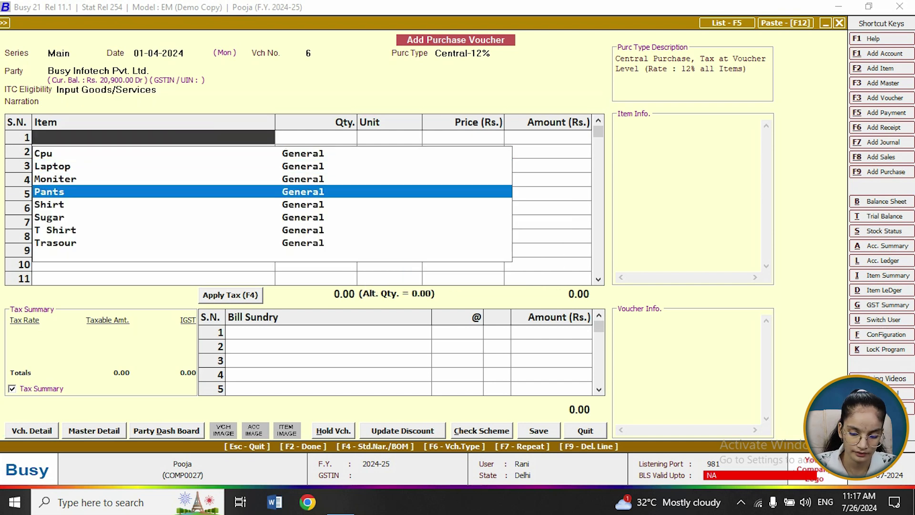
key("Return")
type("10")
key("Return")
key("Return")
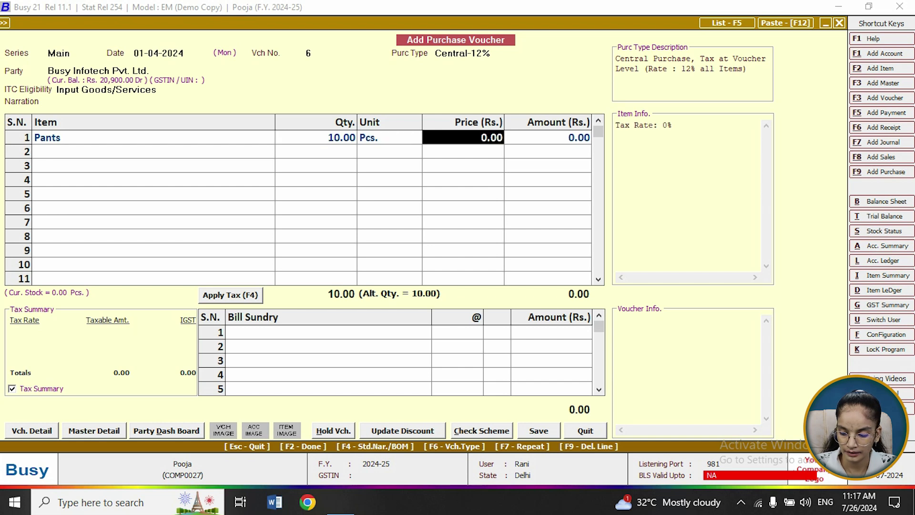
type("500")
key("Return")
key("Return")
key("Return")
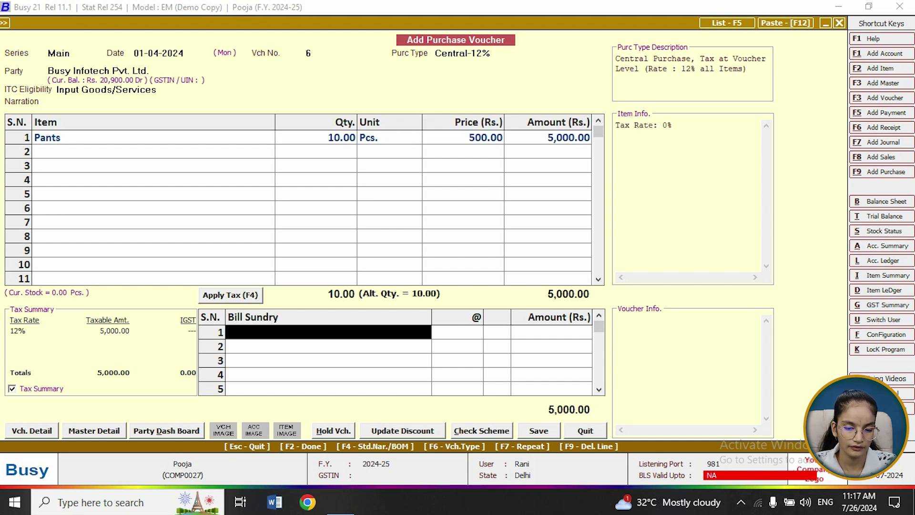
Step: Save the Pants purchase voucher as a central transaction, keeping the default purchase bill number and date
key("Return")
key("Left")
key("Return")
key("Left")
key("Return")
key("Left")
key("Return")
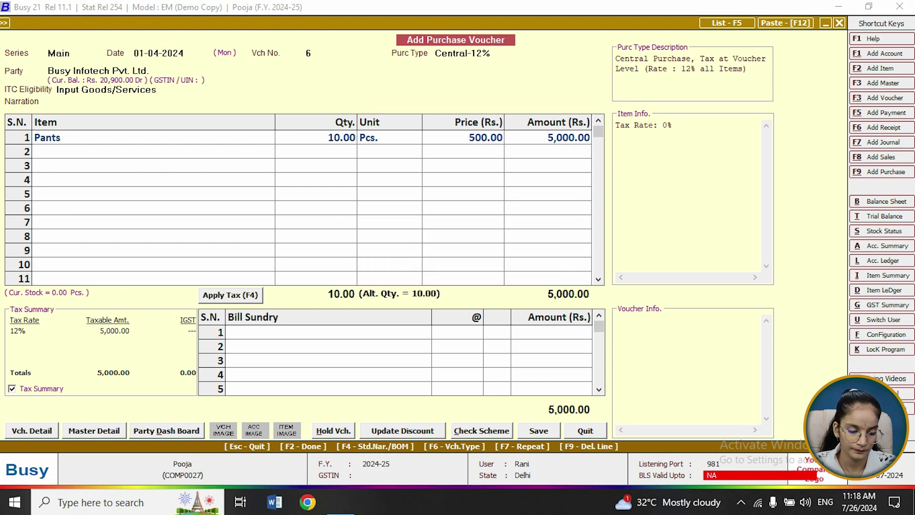
key("Return")
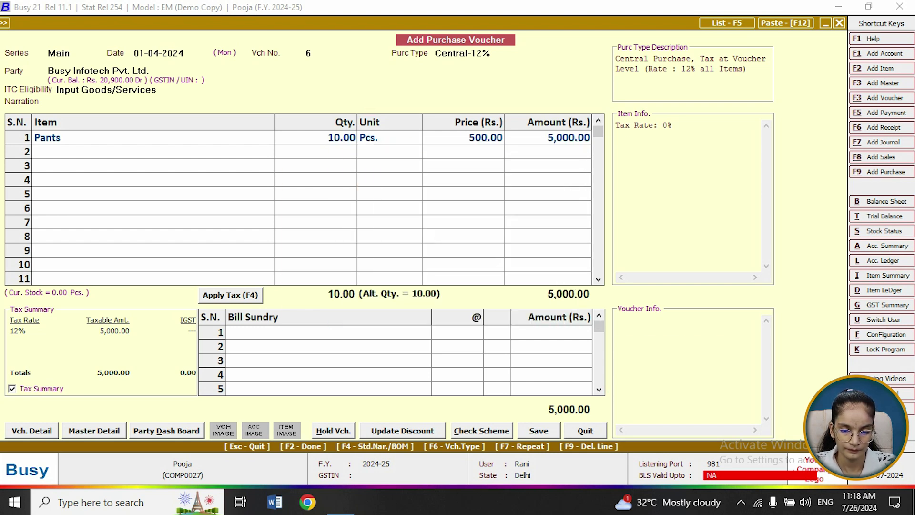
key("Return")
key("Return")
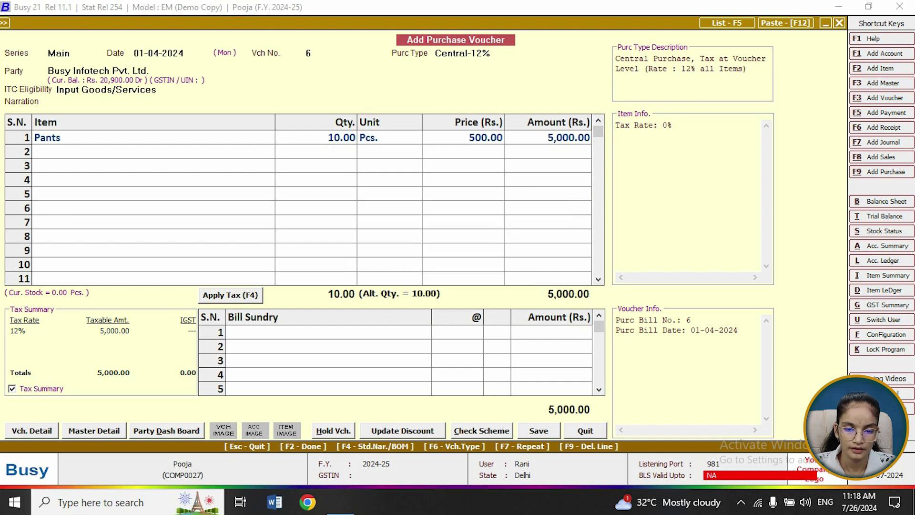
Step: Leave purchase entry and start a new sales voucher with the default date, voucher number and Central-12% sale type
key("Escape")
key("Return")
key("Up")
key("Up")
key("Up")
key("Up")
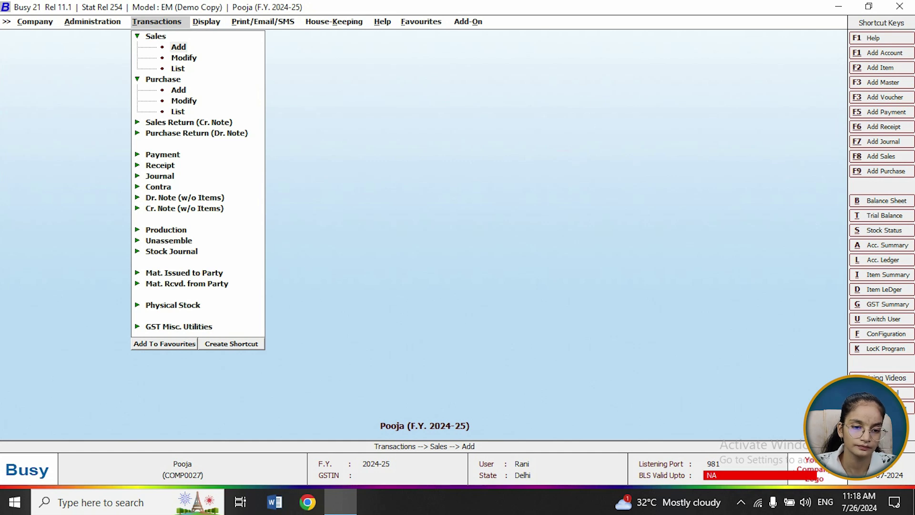
key("Return")
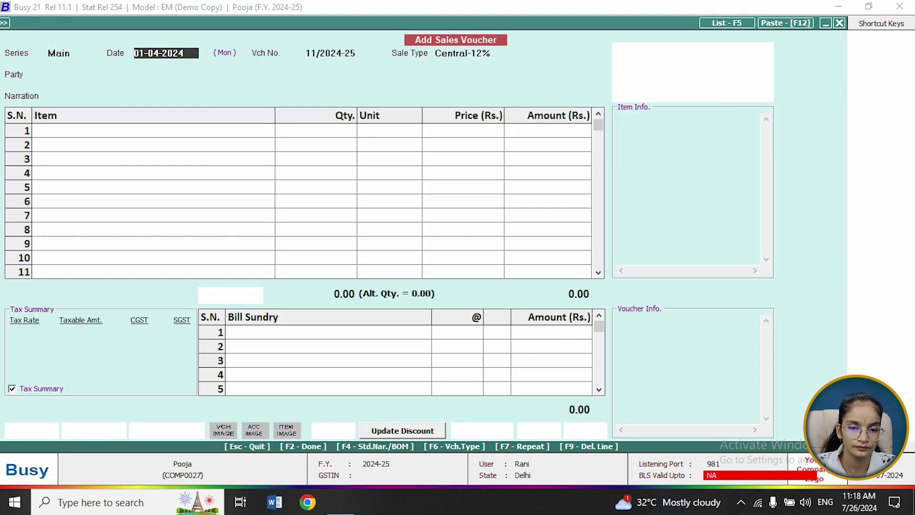
key("Return")
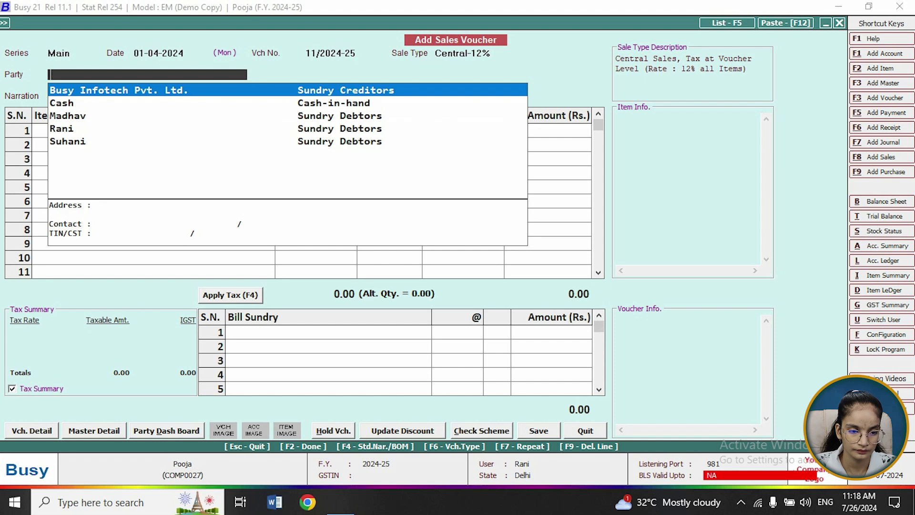
Step: Set Busy Infotech Pvt. Ltd. as the new sales voucher's party, accept the central transaction, and leave the narration blank
key("Return")
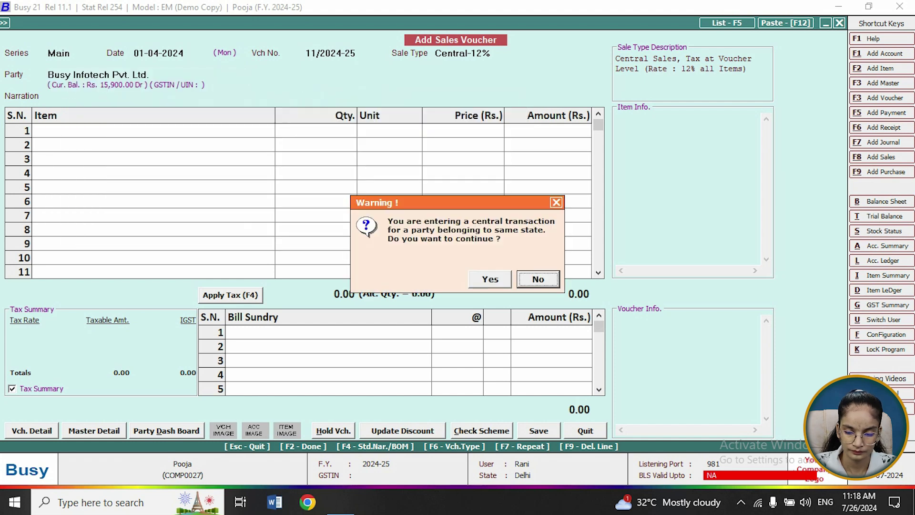
key("Left")
key("Return")
key("Return")
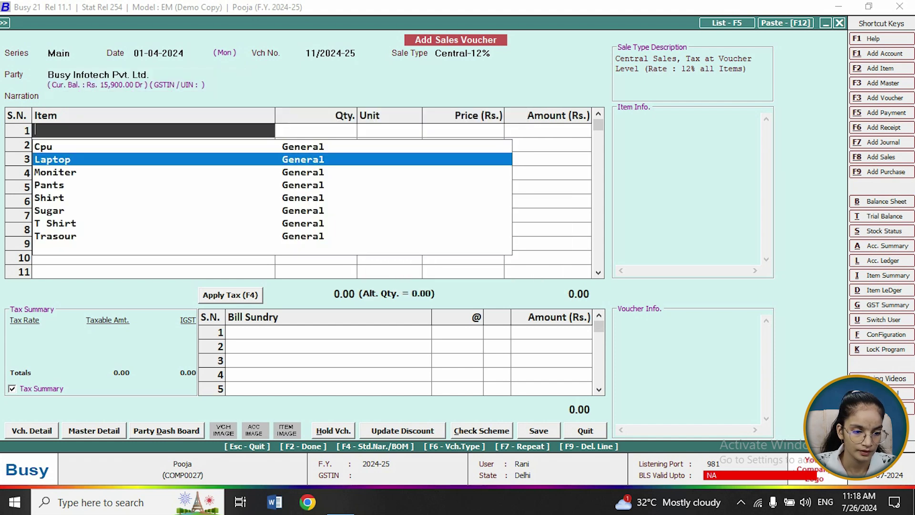
Step: Enter Pants as the first sales item with a quantity of 10 Pcs., keeping the automatically filled price
key("Down")
key("Down")
key("Return")
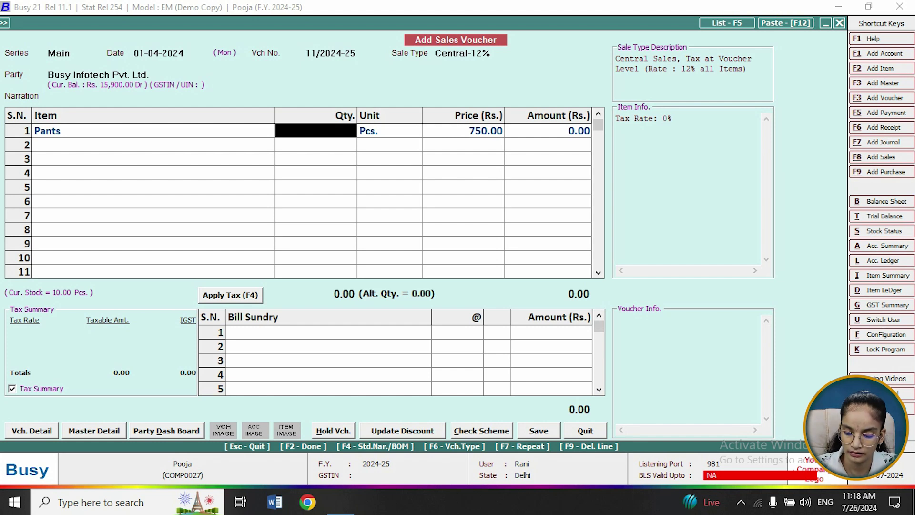
type("10")
key("Return")
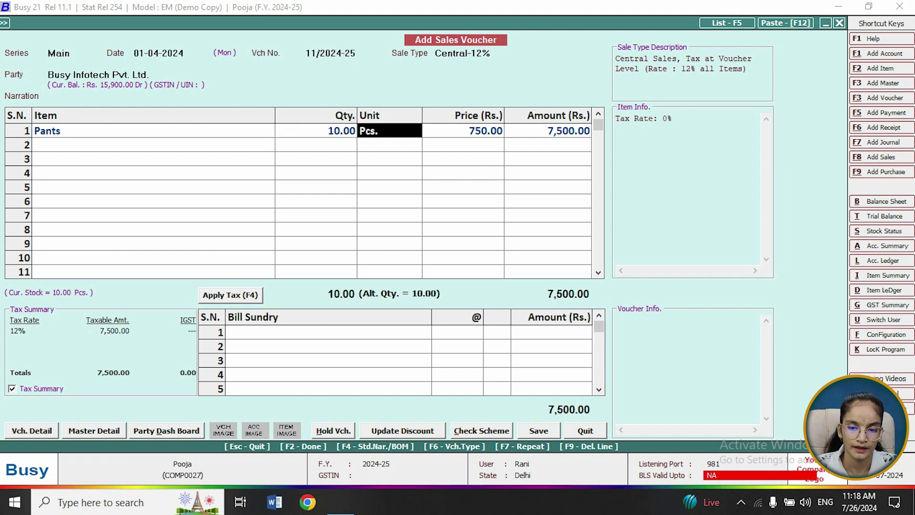
key("Return")
key("Return")
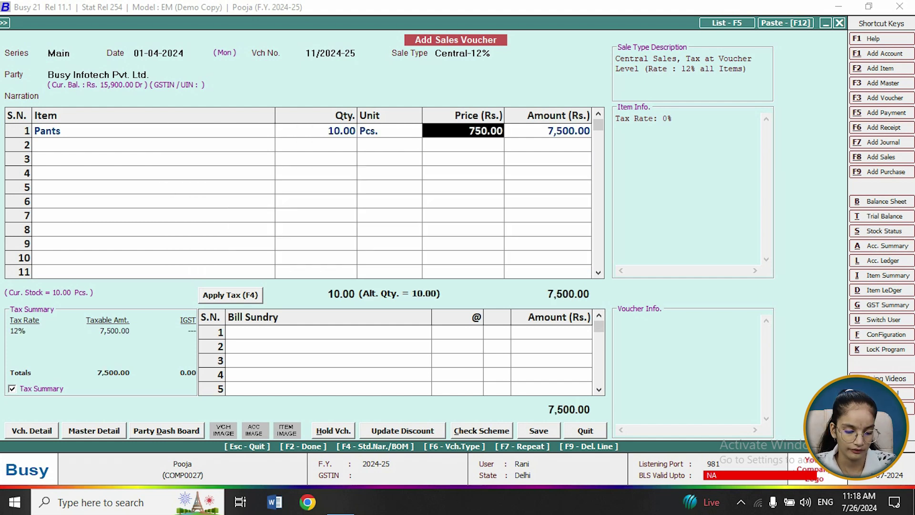
key("Return")
key("Return")
key("Return")
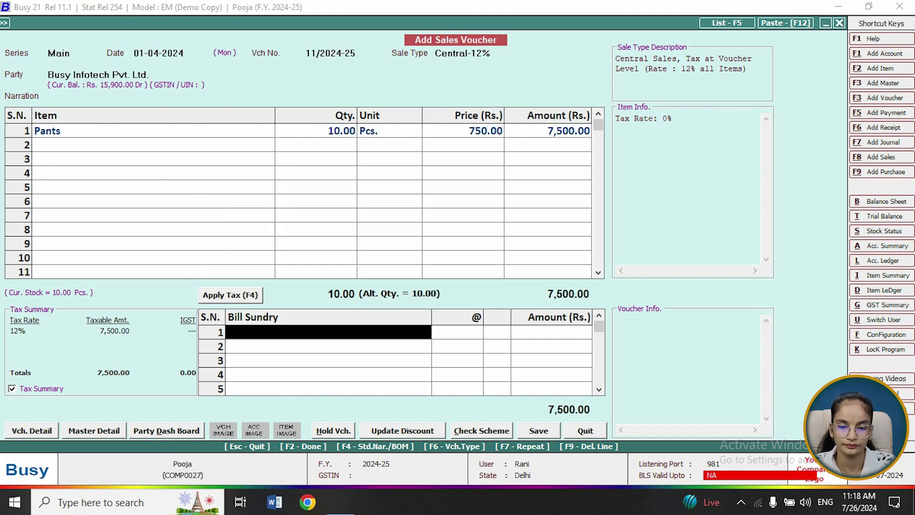
Step: Save the Pants sales voucher without IGST or transport details, decline invoice printing, and leave sales entry
key("Return")
key("Left")
key("Return")
key("Left")
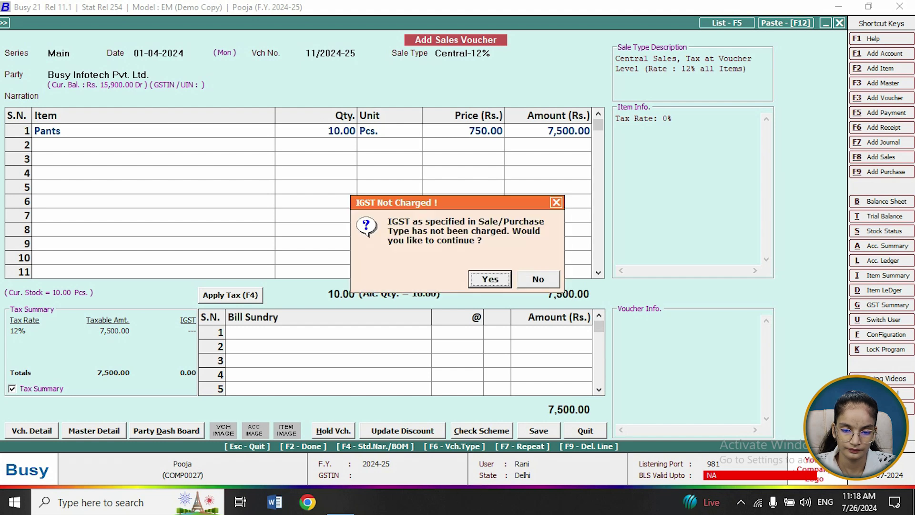
key("Return")
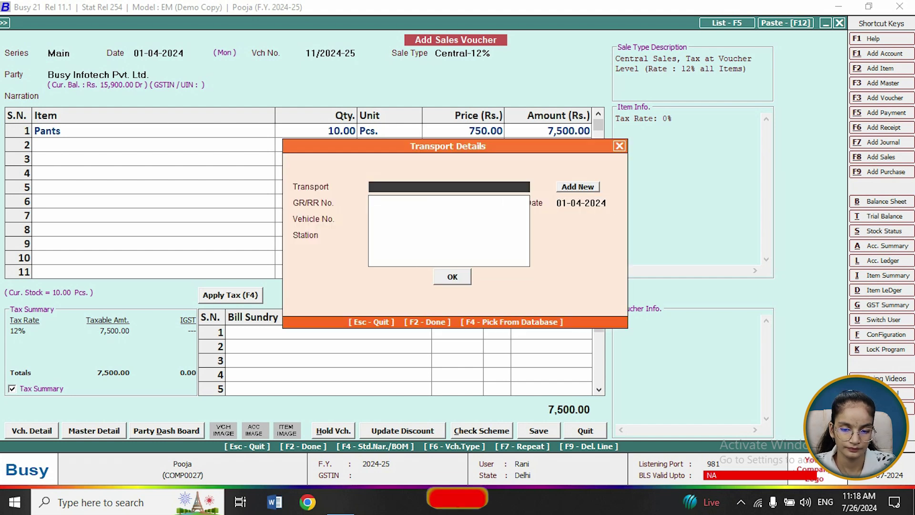
key("Return")
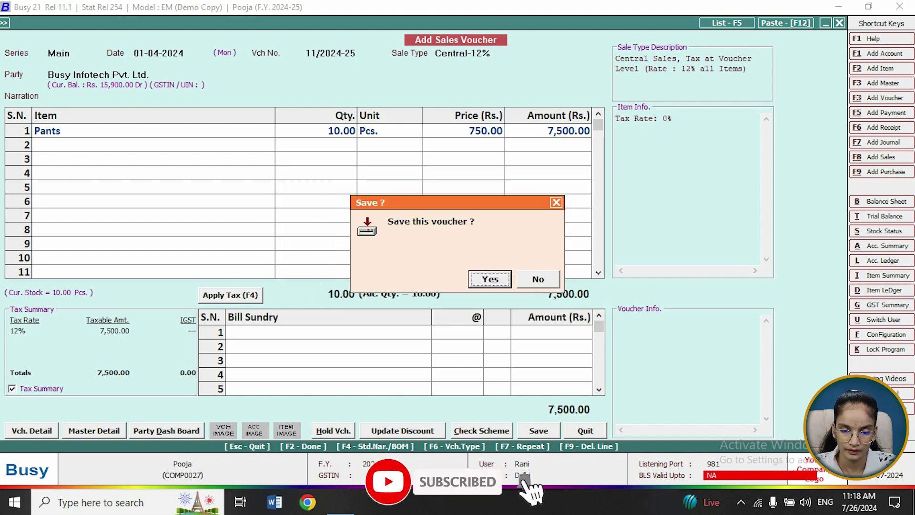
key("Return")
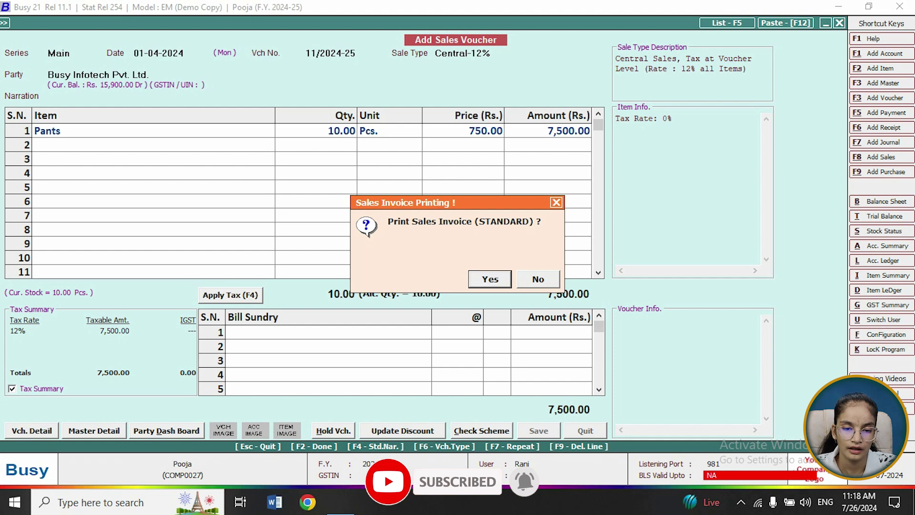
key("Escape")
key("Escape")
key("Return")
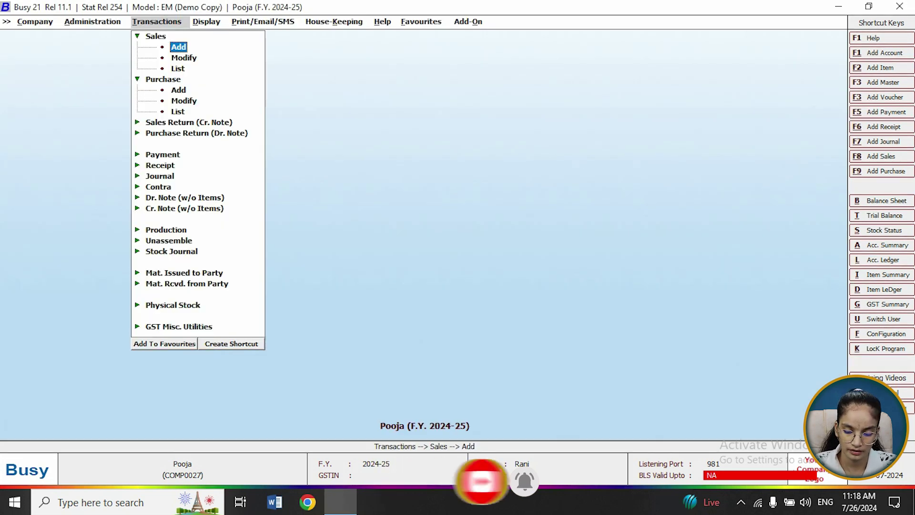
Step: Start a new item master named Palazzo in the General group with Pcs. as its main unit
key("Left")
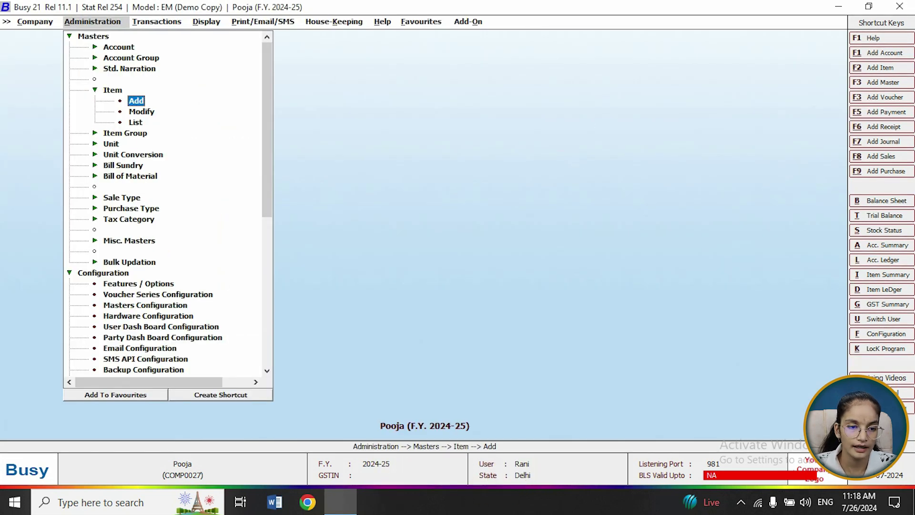
key("Return")
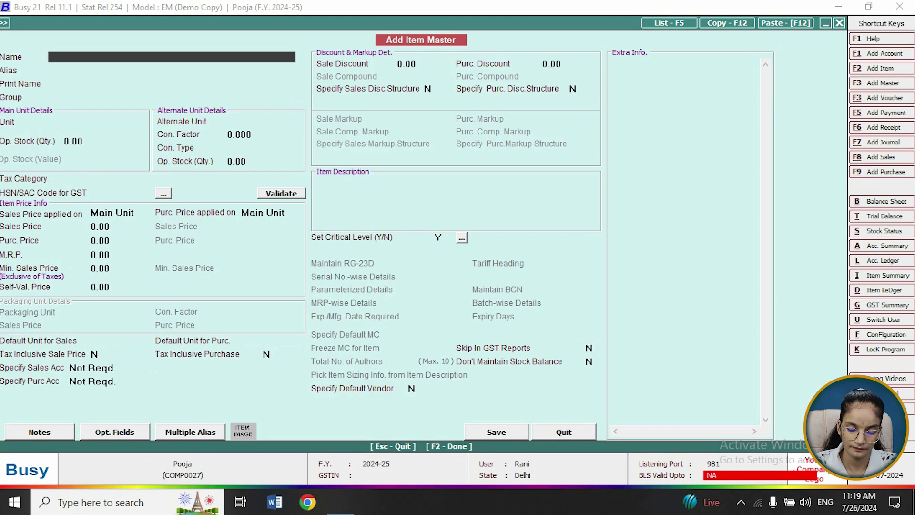
type("pa")
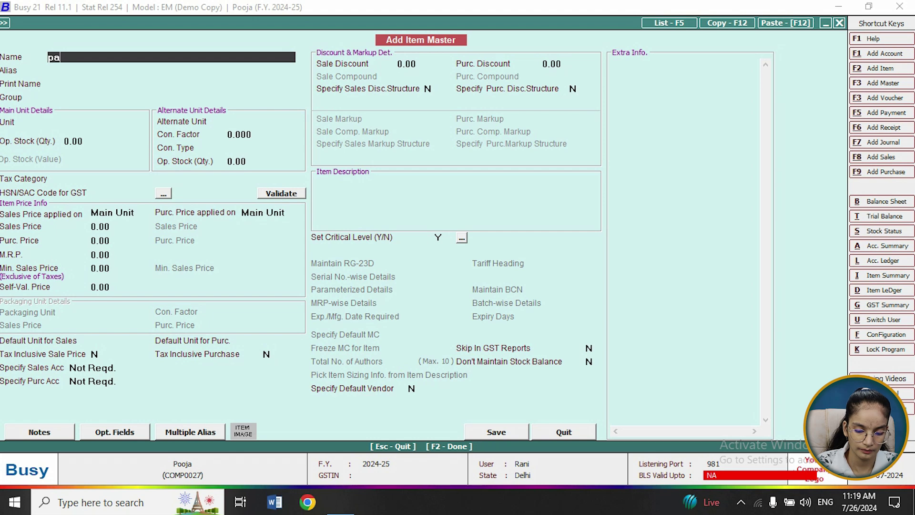
type("lazzo")
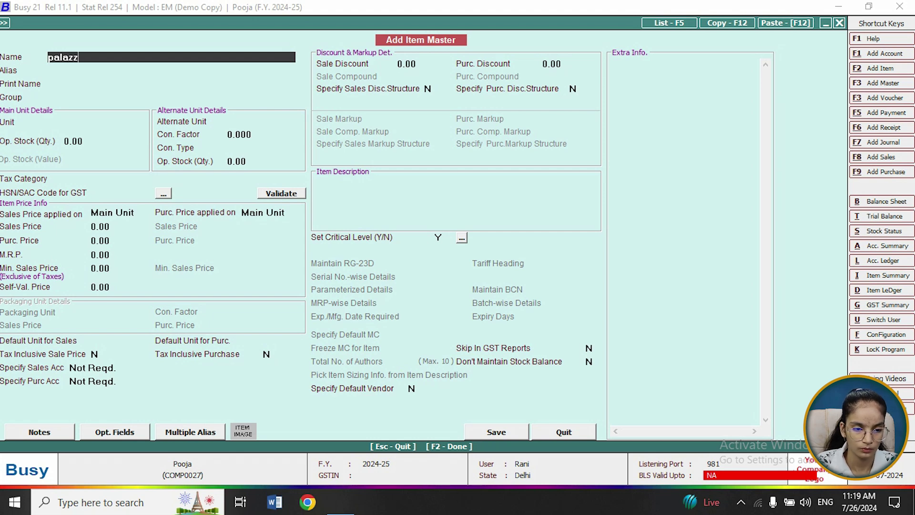
key("Return")
key("Return")
key("Return")
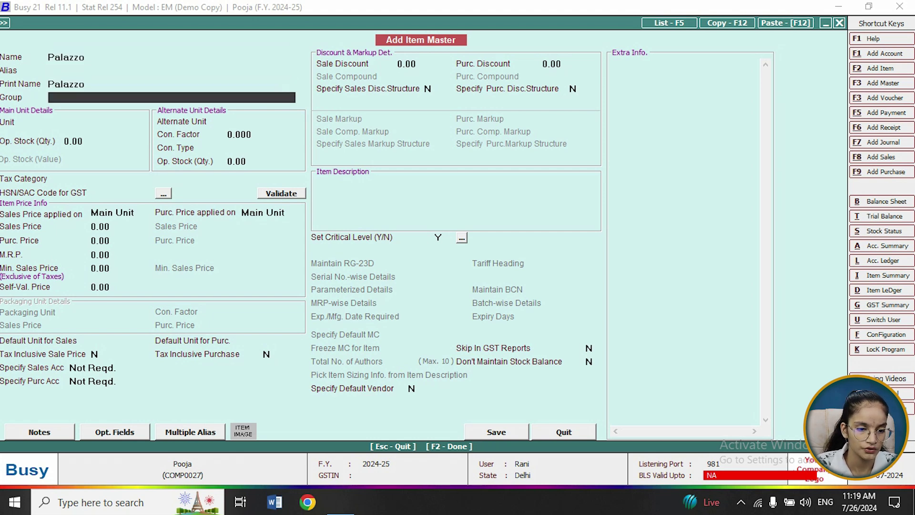
key("Return")
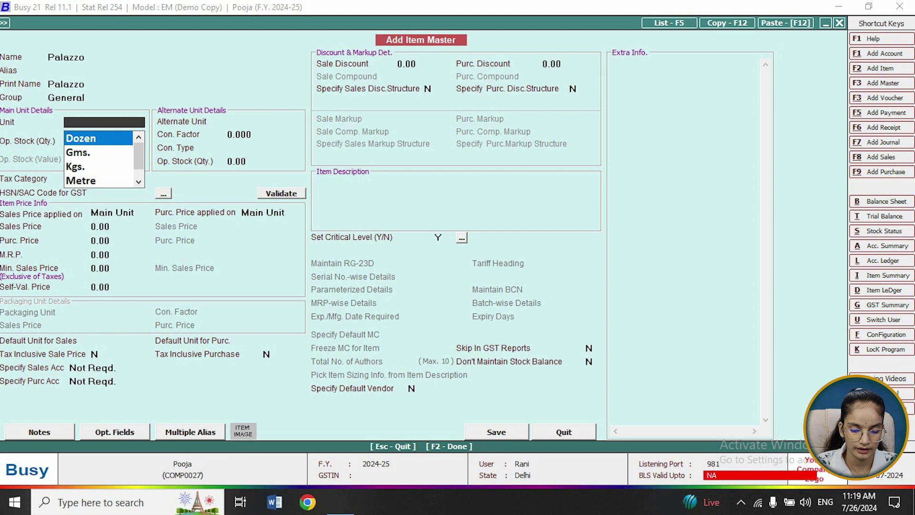
type("pcs")
key("Return")
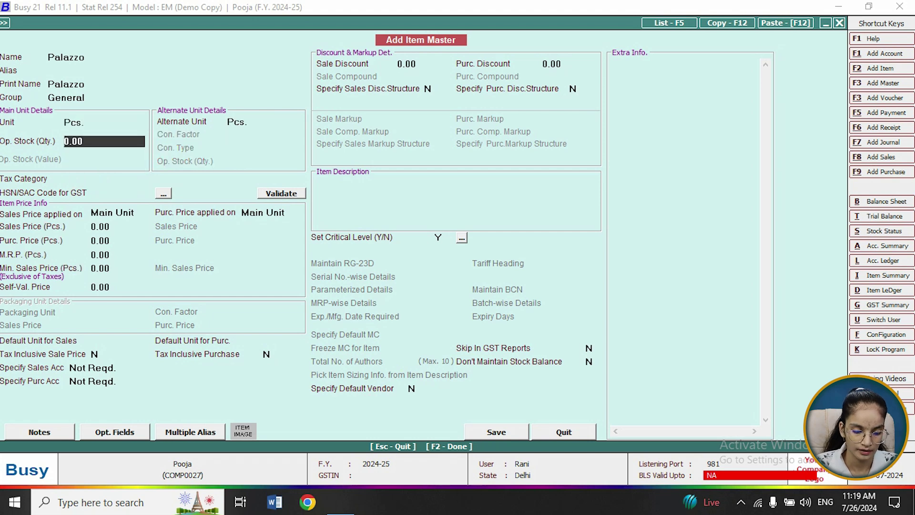
Step: Configure Palazzo's sales price calculation at Item level using Add Percentage Inclusive at 50% of purchase price, keeping Automatic rounding
key("F2")
key("Left")
key("Return")
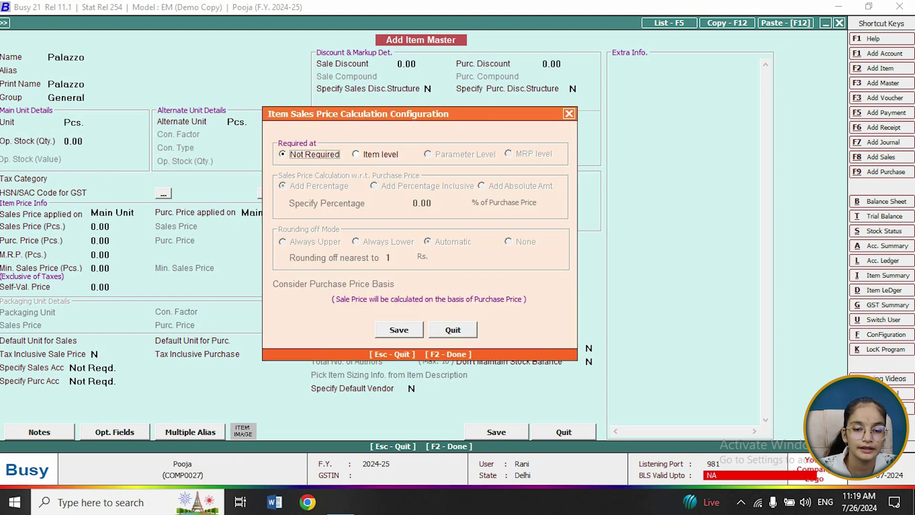
key("Right")
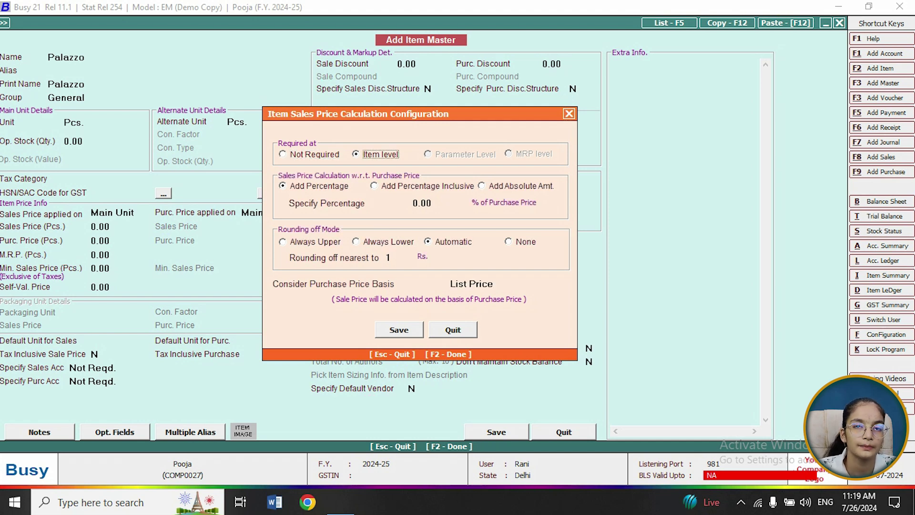
key("Return")
key("Right")
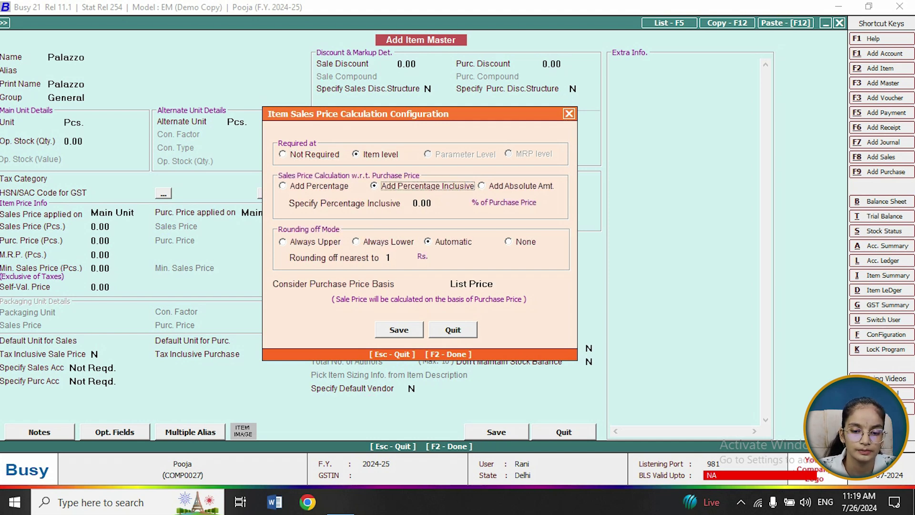
key("Return")
key("BackSpace")
key("BackSpace")
key("BackSpace")
key("BackSpace")
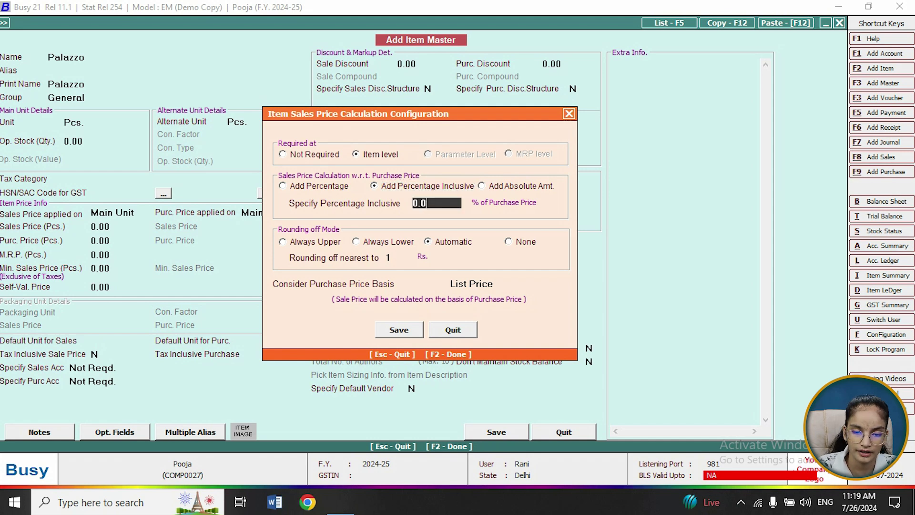
type("50")
key("Return")
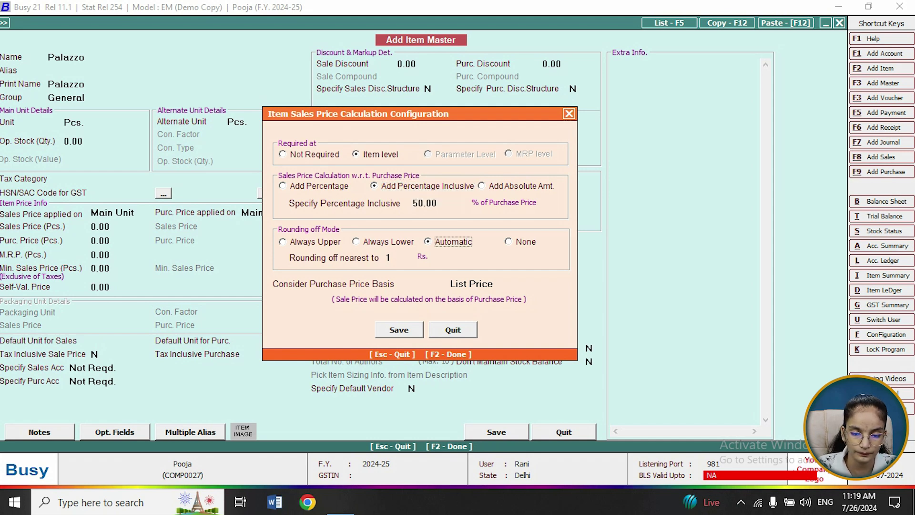
Step: Save the sales price configuration and the Palazzo item master, and leave item entry
key("F2")
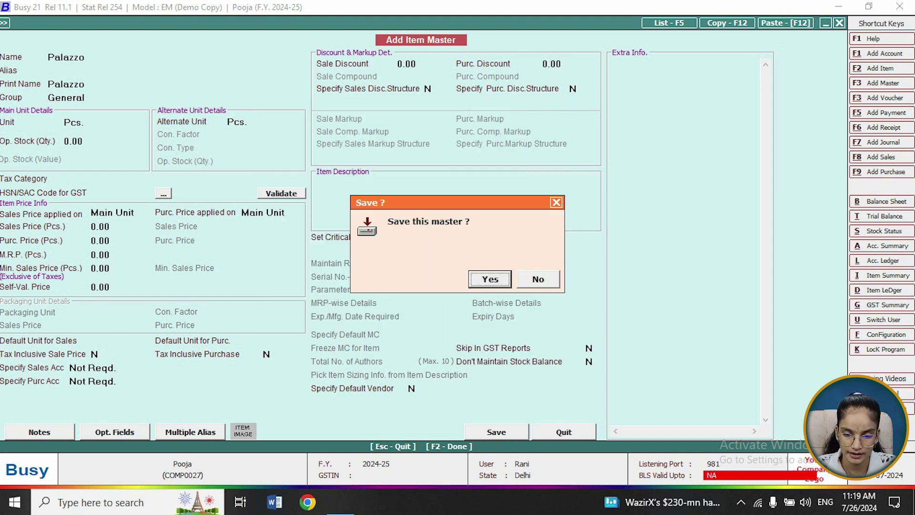
key("Return")
key("Escape")
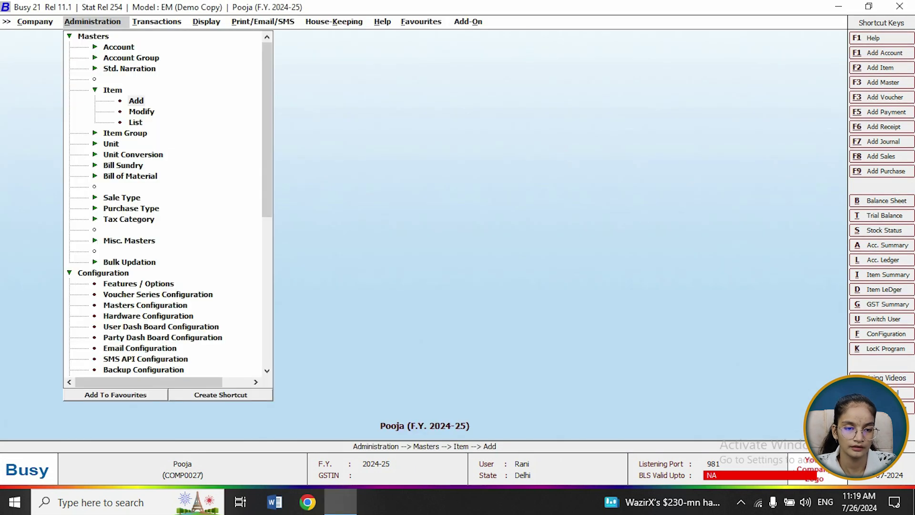
Step: Start a new purchase voucher with the default date, voucher number and Central-12% purchase type
key("Right")
key("Down")
key("Down")
key("Down")
key("Down")
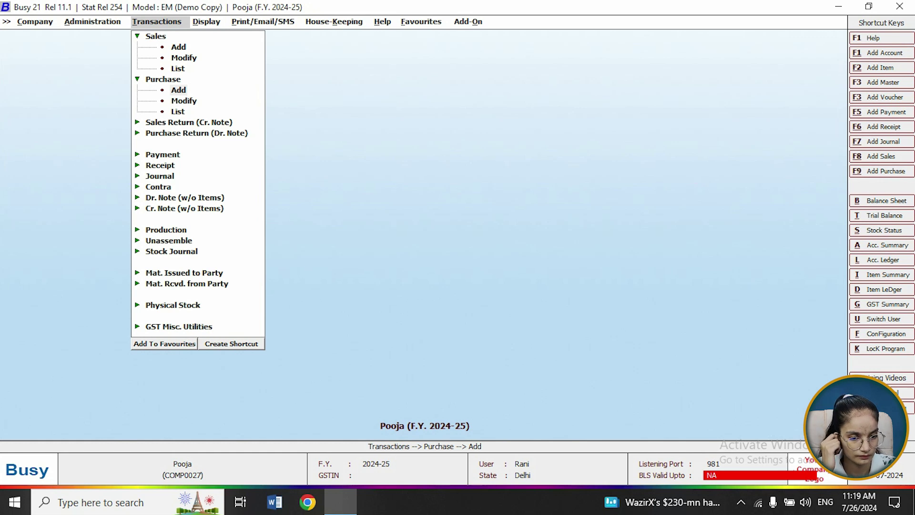
key("Return")
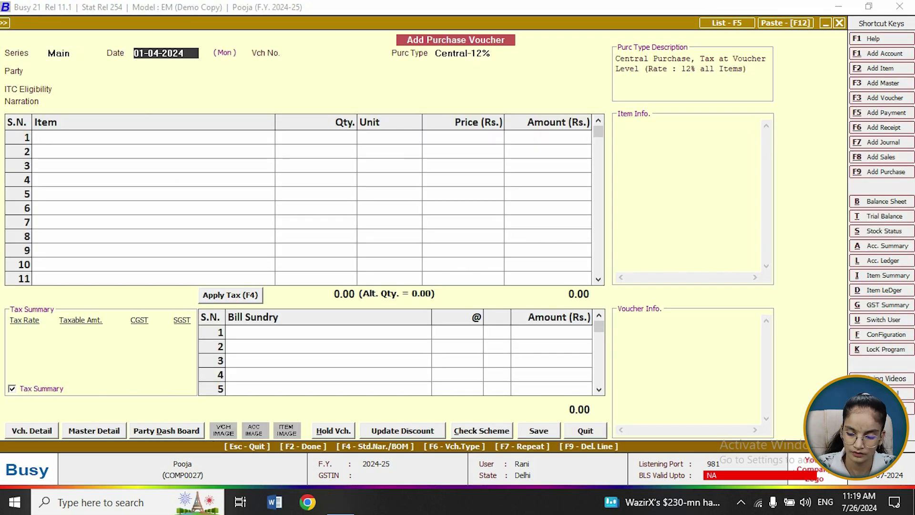
key("Return")
key("Return")
key("Return")
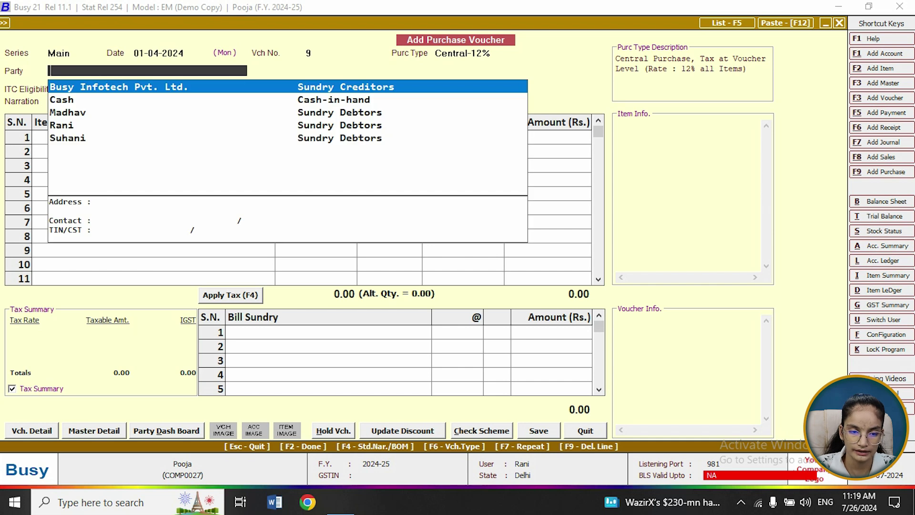
Step: Set Busy Infotech Pvt. Ltd. as the purchase voucher's party with Input Goods/Services eligibility, and leave the narration blank
key("Return")
key("Return")
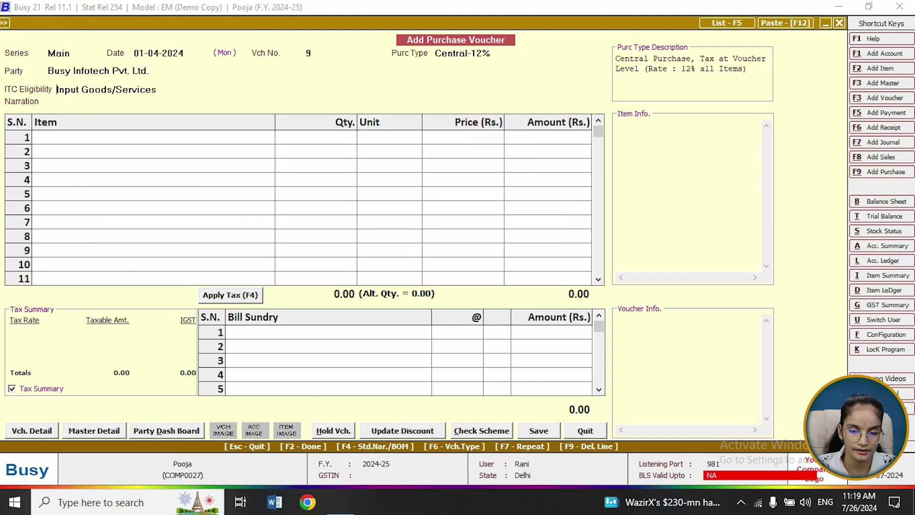
key("Left")
key("Return")
key("Return")
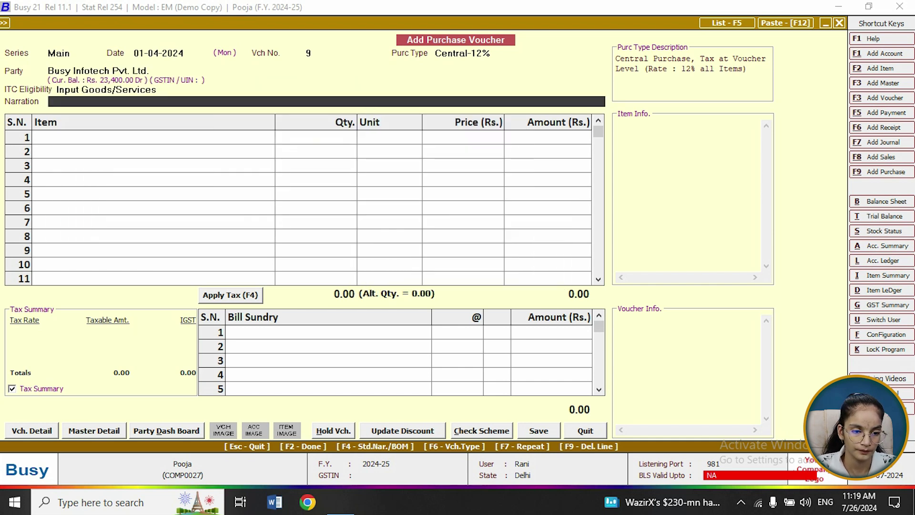
key("Return")
Step: Enter Palazzo as the first purchase item with a quantity of 10 Pcs. at a price of Rs. 300
key("Down")
key("Down")
key("Down")
key("Down")
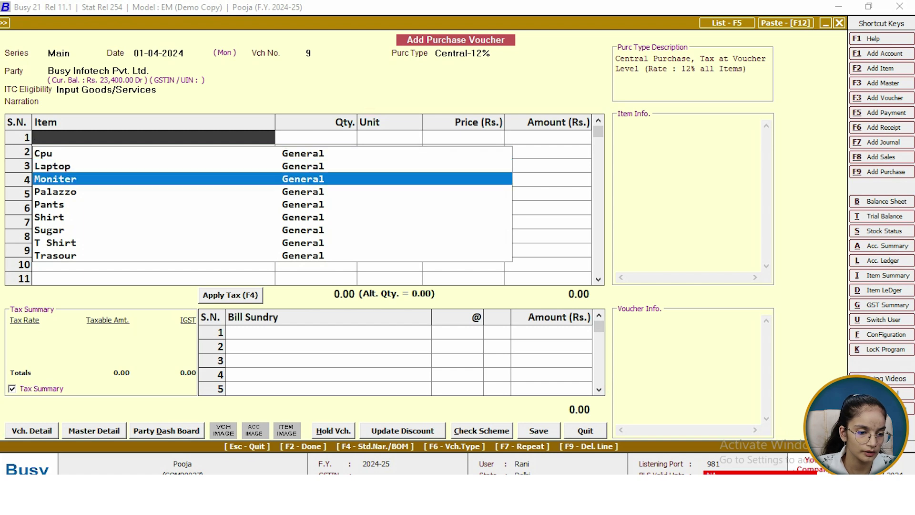
key("Up")
key("Return")
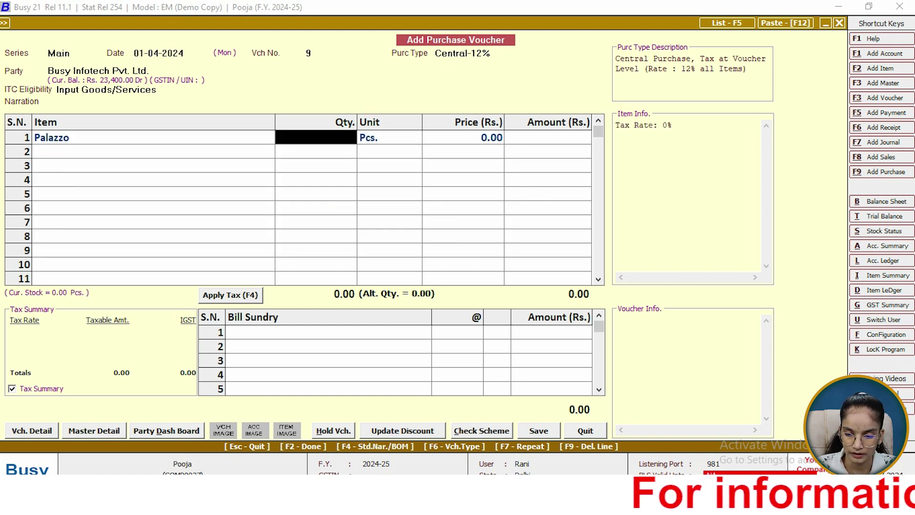
type("10")
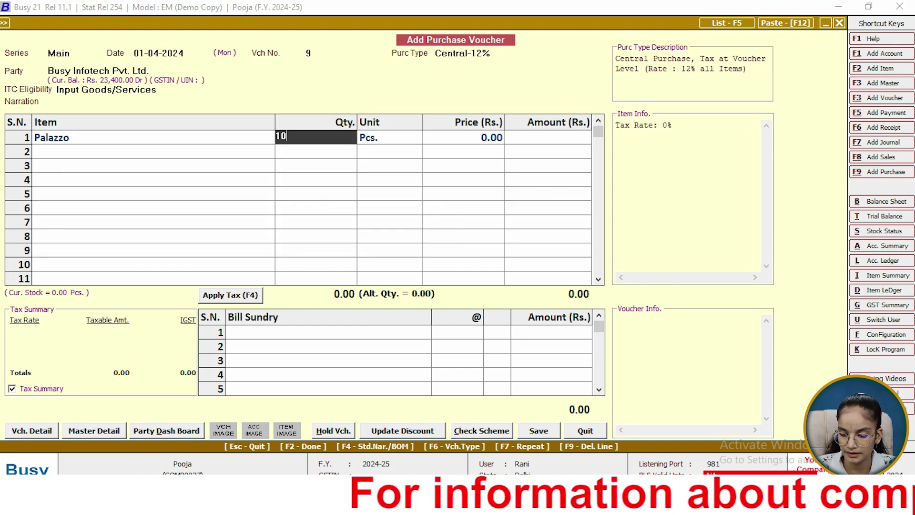
key("Return")
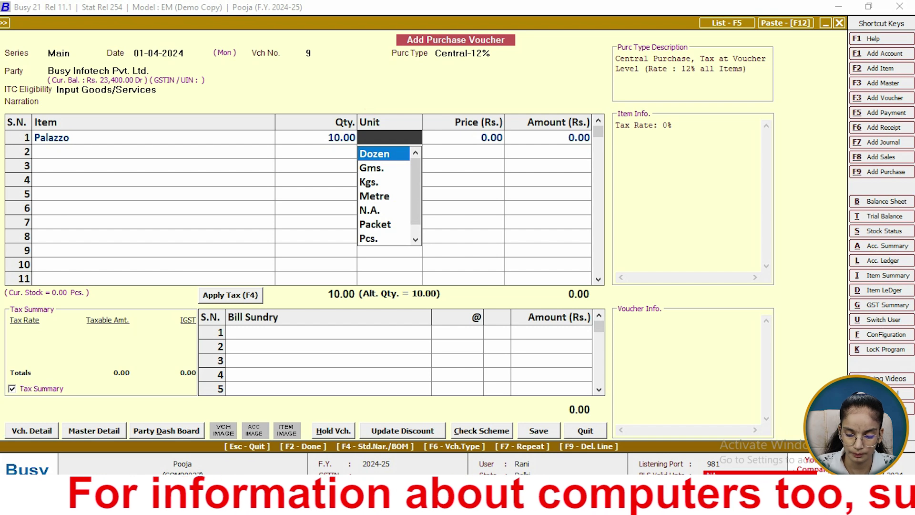
type("pc")
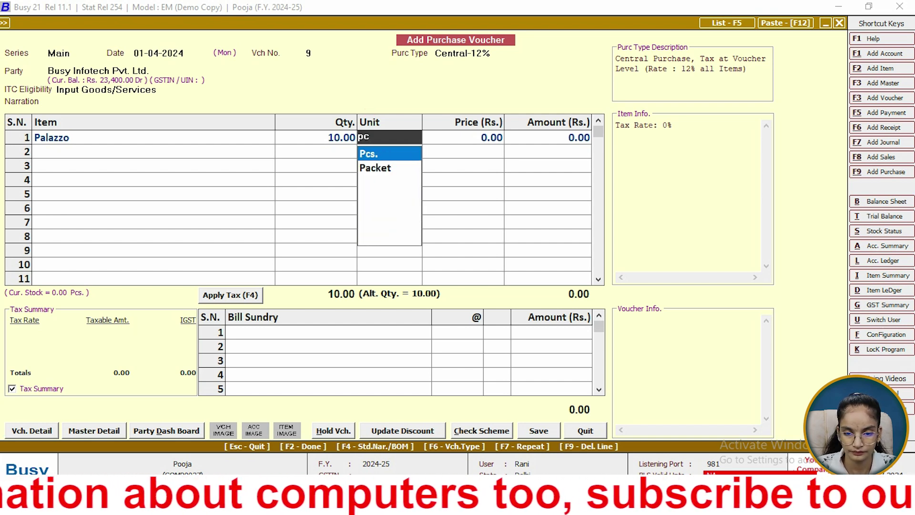
key("Return")
type("300")
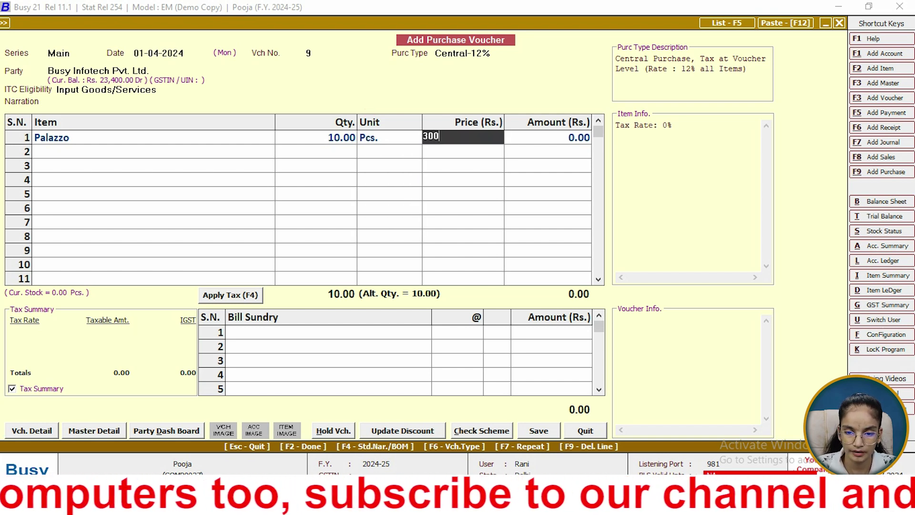
key("Return")
key("Return")
key("Return")
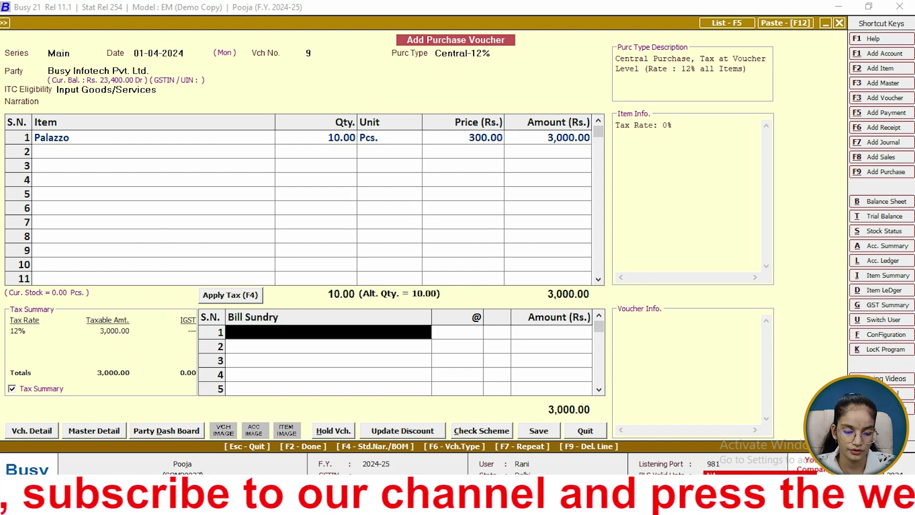
Step: Finish the purchase voucher's entries without bill sundries and continue with the central transaction for the same-state party
key("Return")
key("Left")
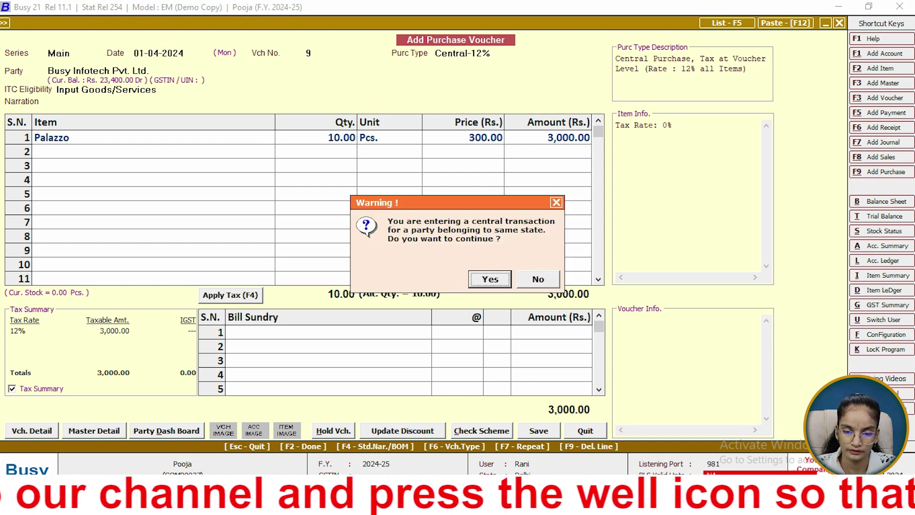
key("Return")
key("Left")
key("Return")
key("Left")
key("Return")
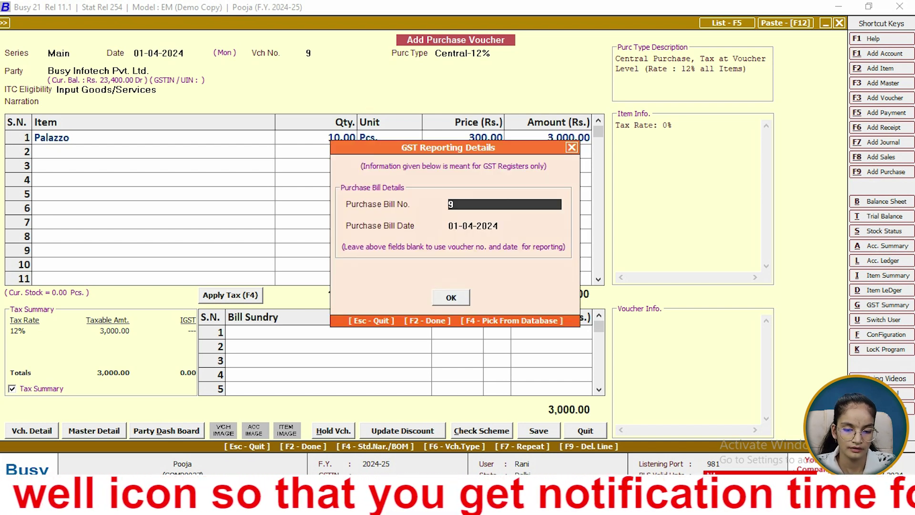
Step: Accept purchase bill number 9 dated 01-04-2024, leave the transport details blank, and save and close the purchase voucher
key("Return")
key("Return")
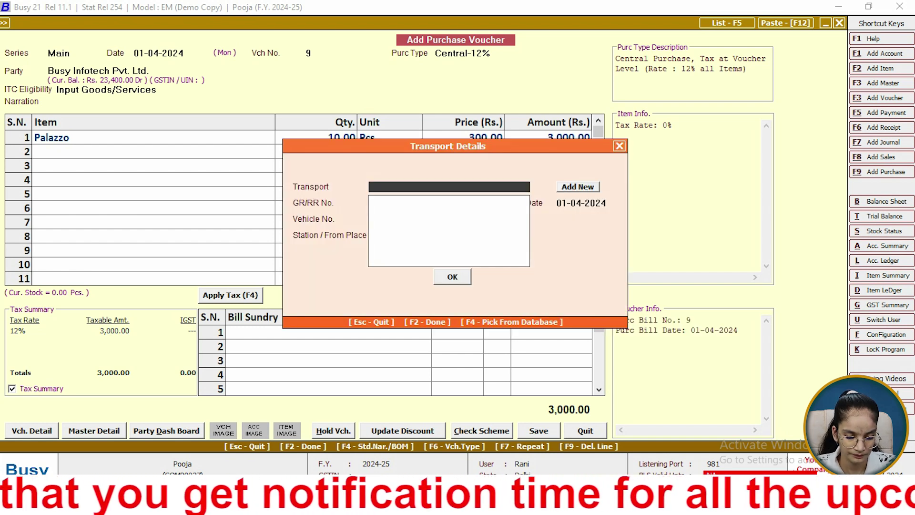
key("Return")
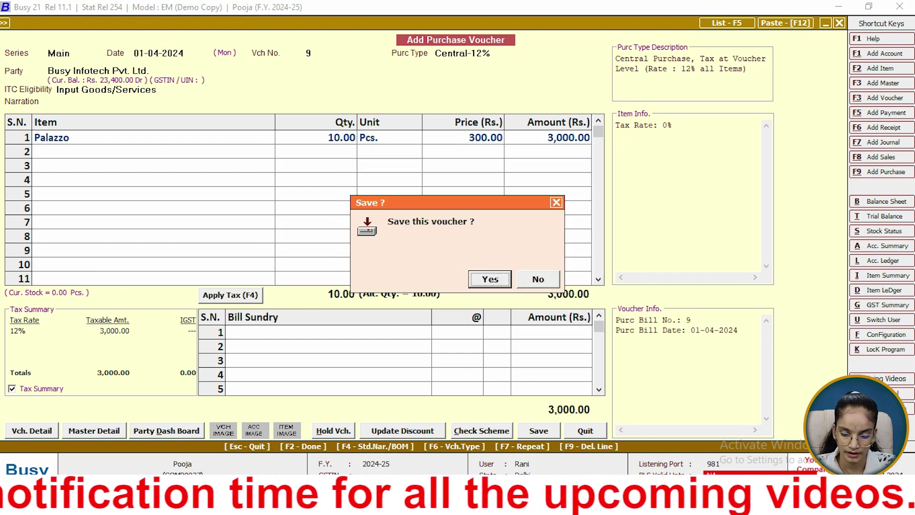
key("Return")
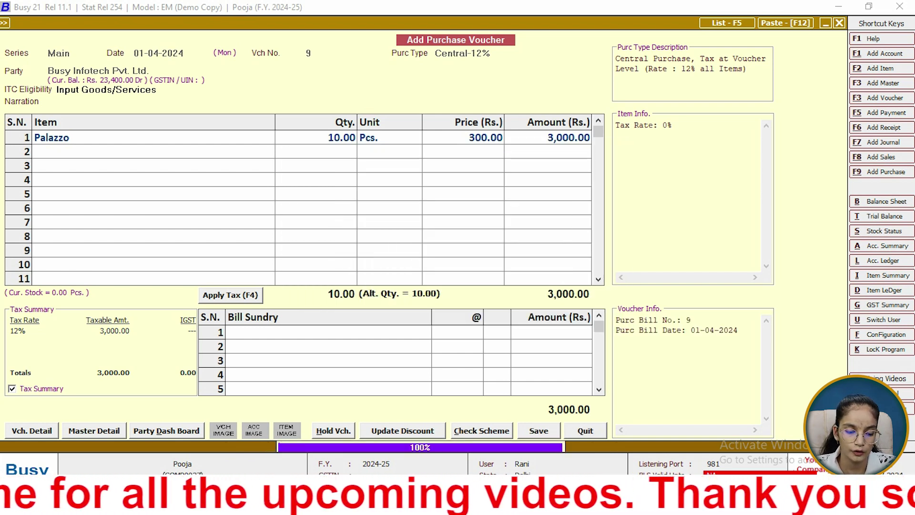
key("Escape")
key("Return")
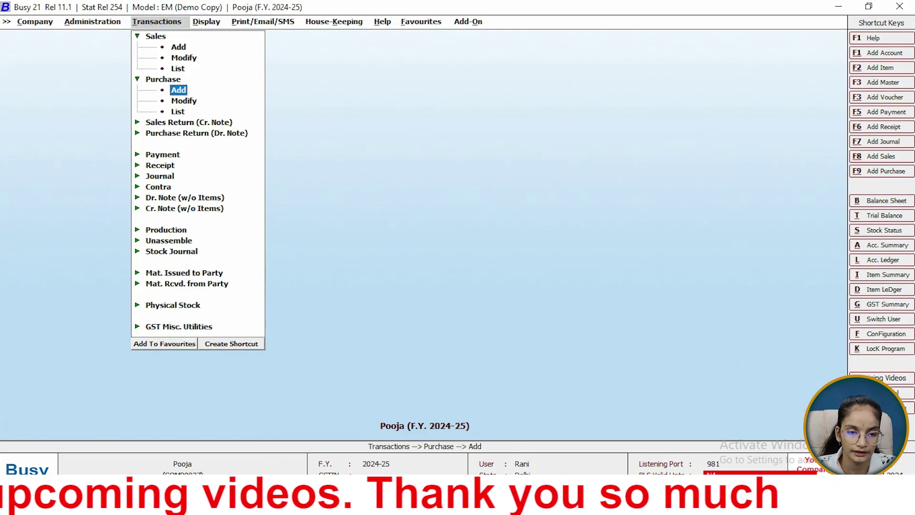
Step: Start a new Central-12% sales voucher for Busy Infotech Pvt. Ltd., accepting the same-state central transaction and leaving the narration blank
key("Up")
key("Up")
key("Up")
key("Up")
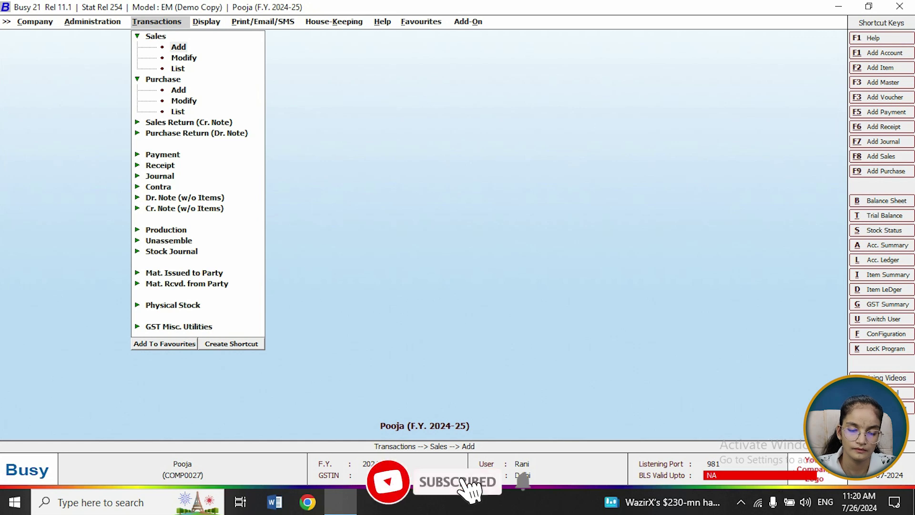
key("Return")
key("Return")
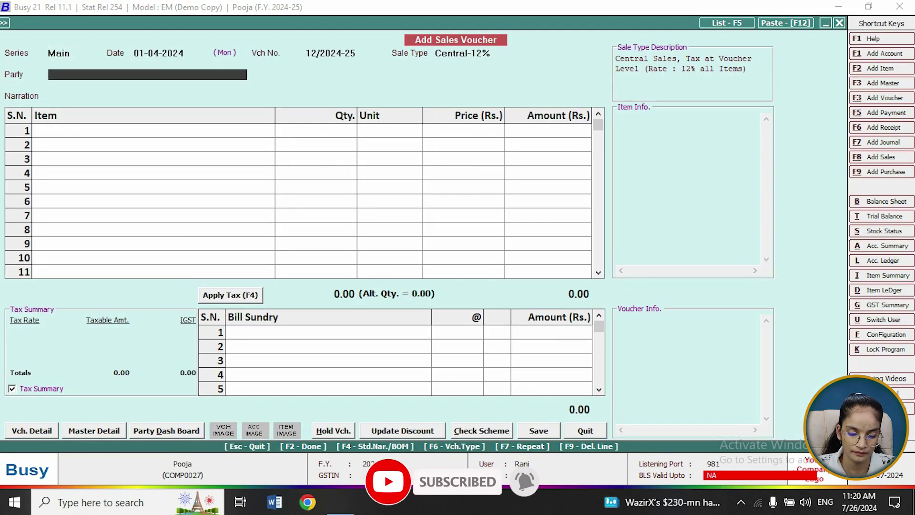
key("Return")
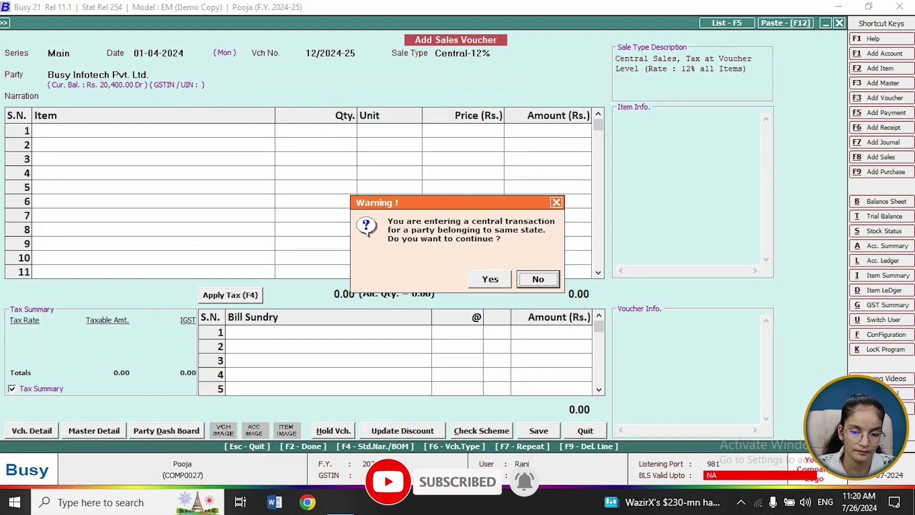
key("y")
key("Return")
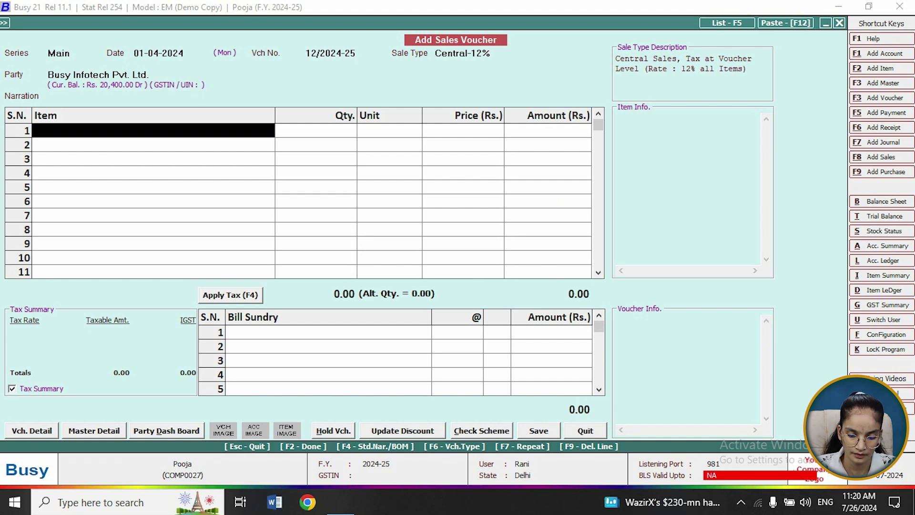
Step: Enter Palazzo as the first sales item with a quantity of 10 Pcs., keeping the automatically filled price without a discount
key("Down")
key("Down")
key("Down")
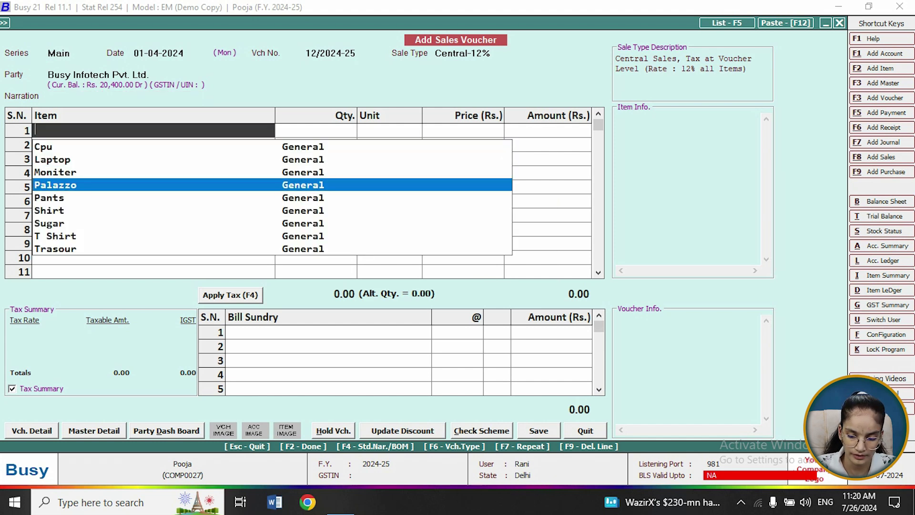
key("Return")
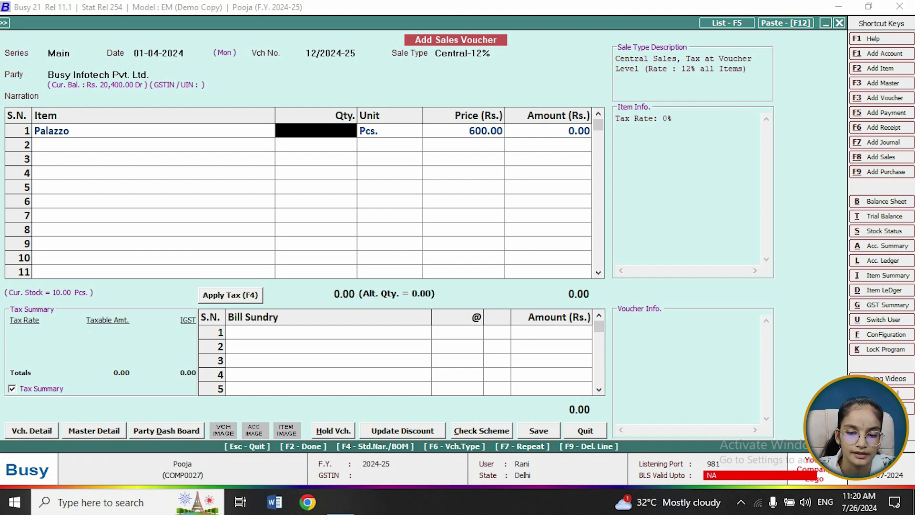
type("10")
key("Return")
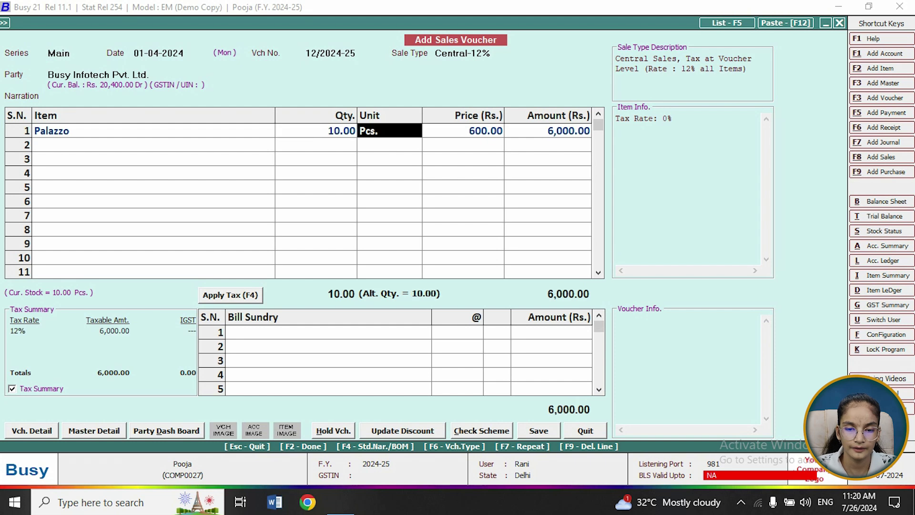
key("Return")
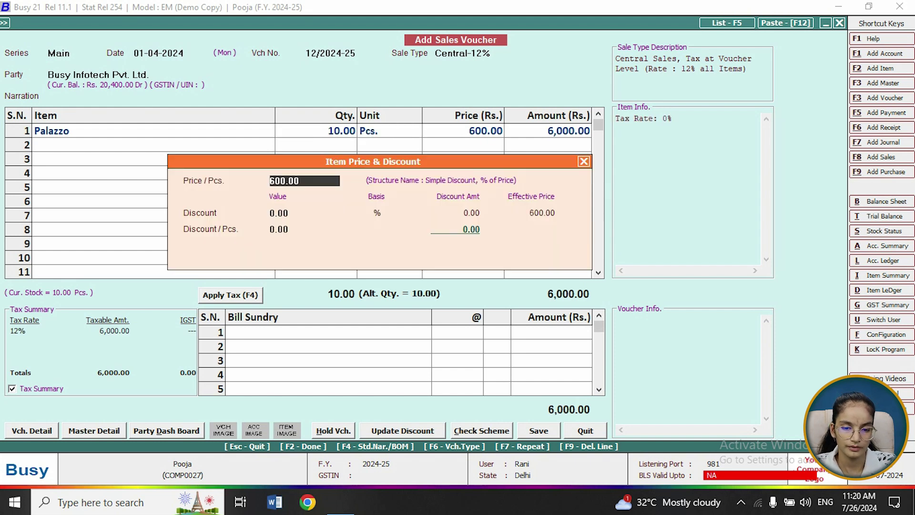
key("Return")
key("Tab")
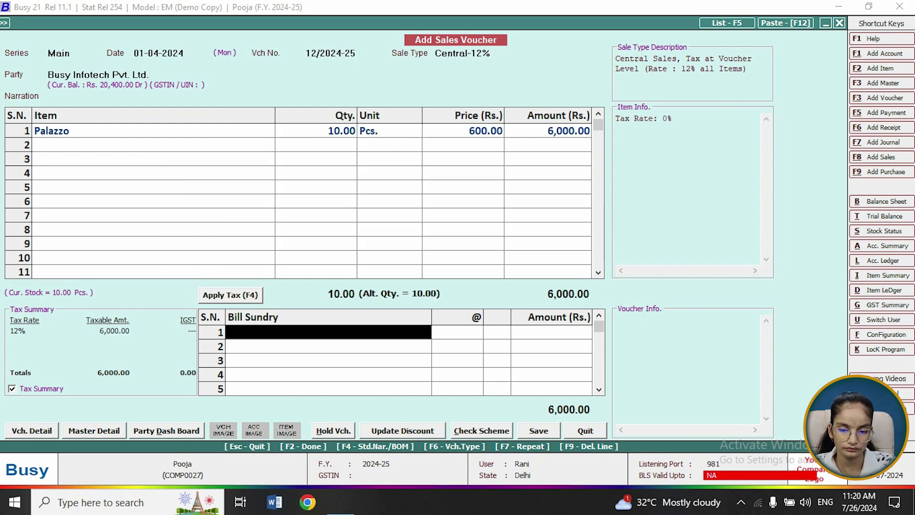
Step: Save the Palazzo sales voucher without bill sundries or transport details, accepting the central transaction for the same-state party
key("Return")
key("y")
key("y")
key("F2")
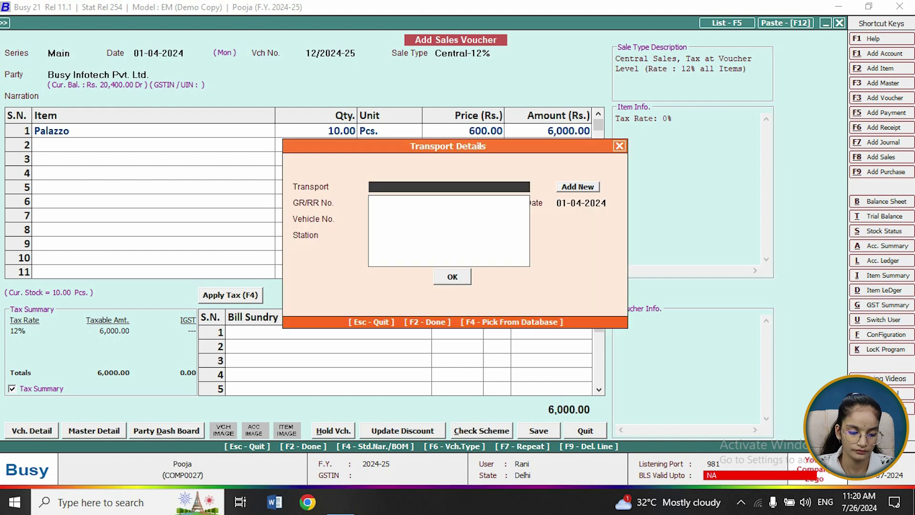
key("F2")
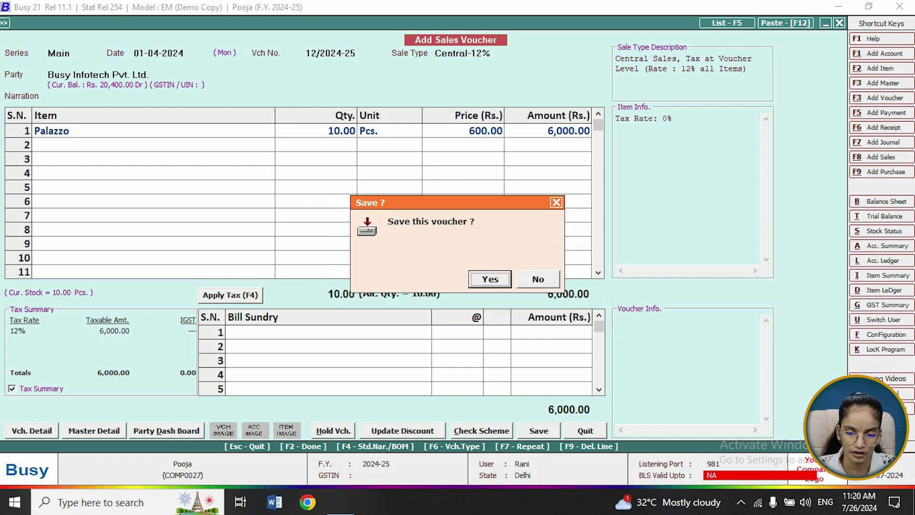
key("y")
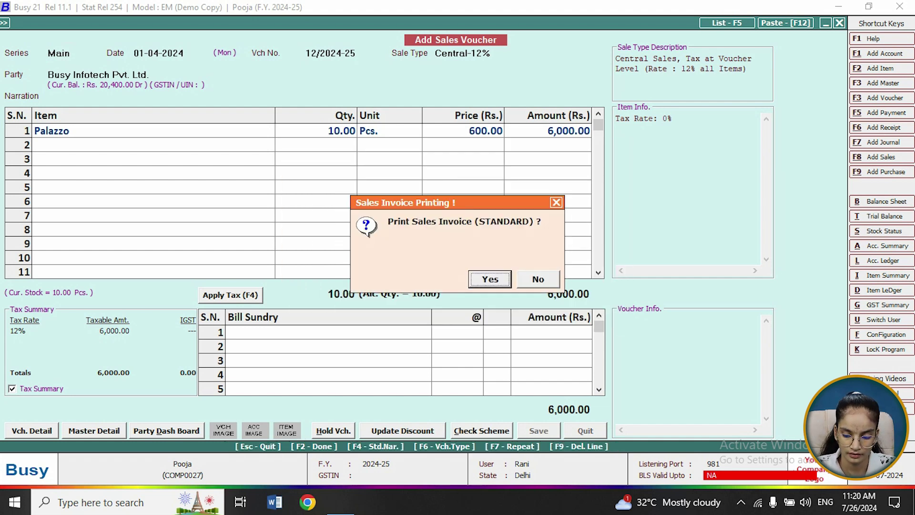